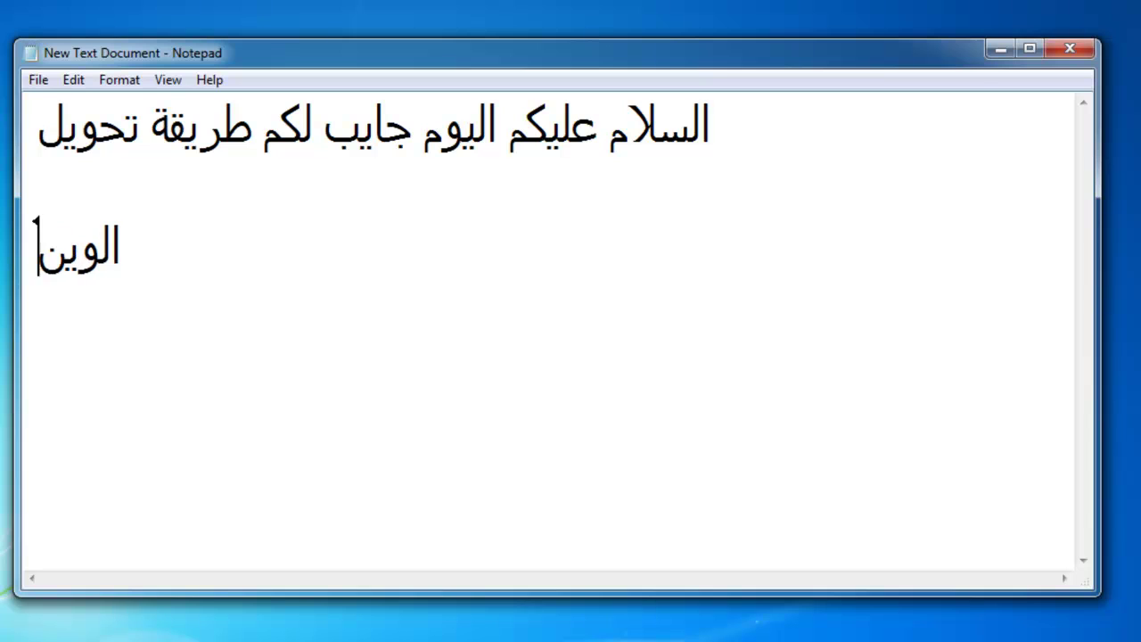
Step: Complete the second line of the note so it reads "الويندوز الى ثيم الماك الرائع"
type("لى")
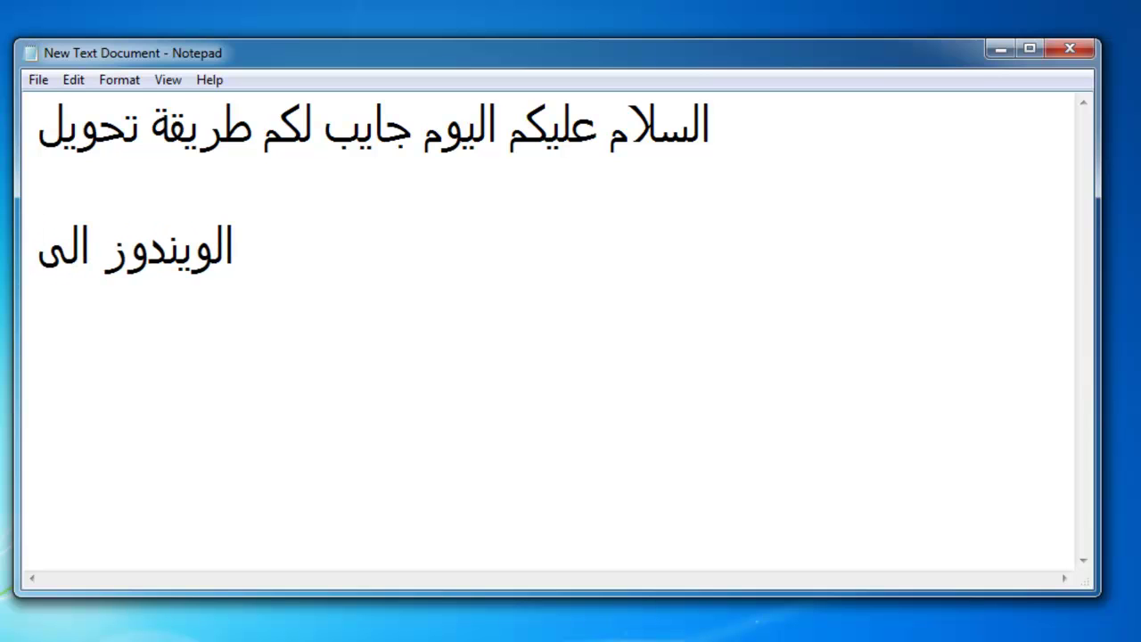
type(" ثيم ال")
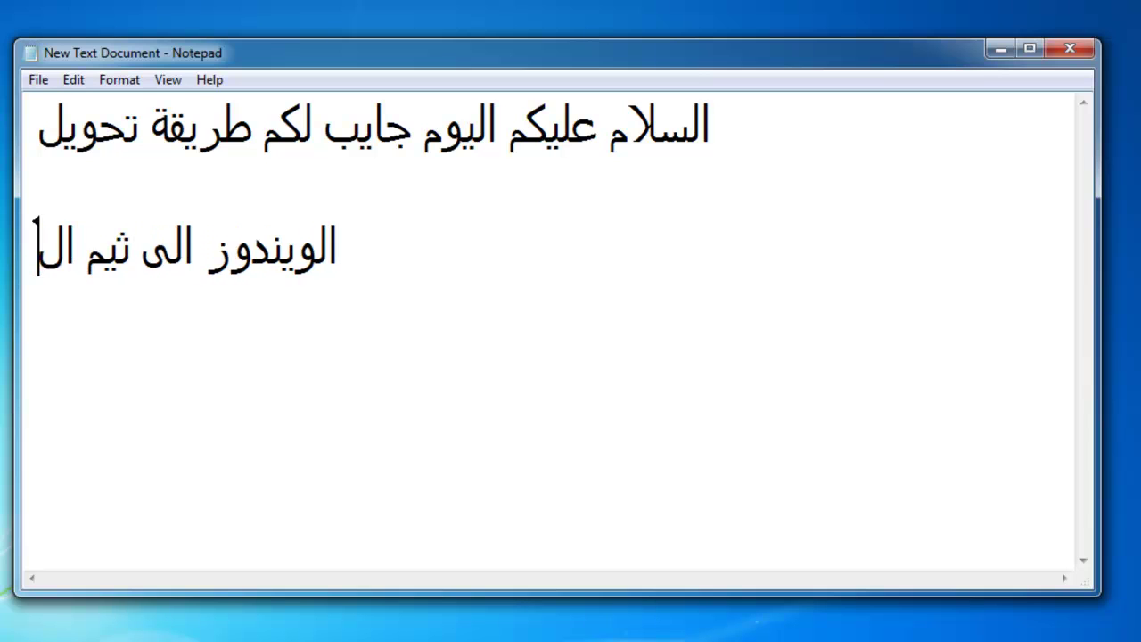
type("ماك ا")
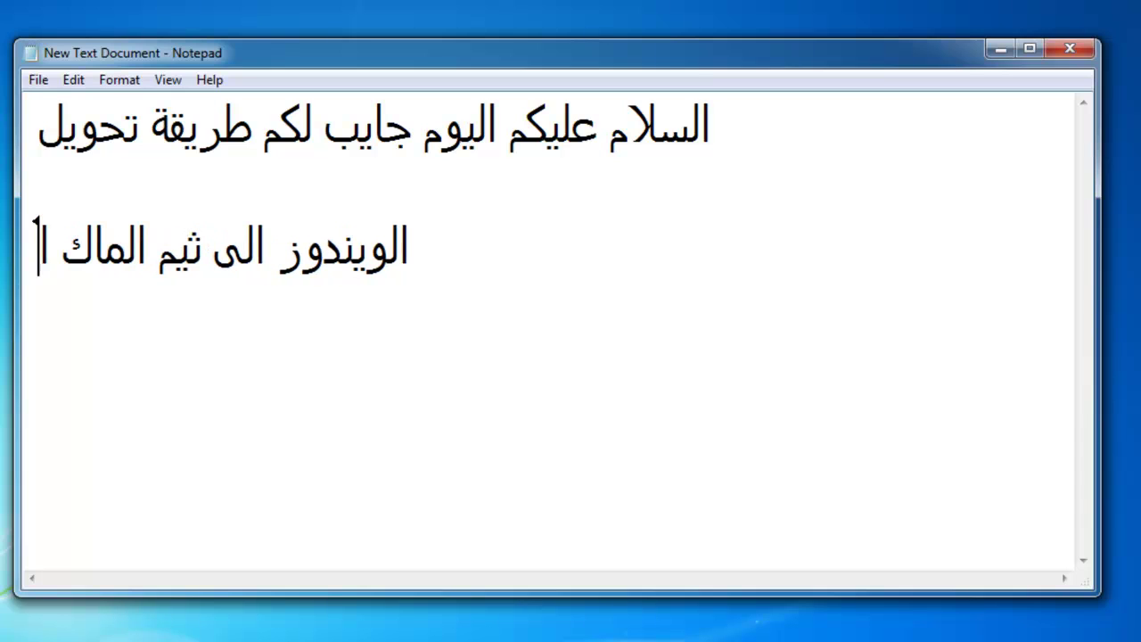
type("لرائع")
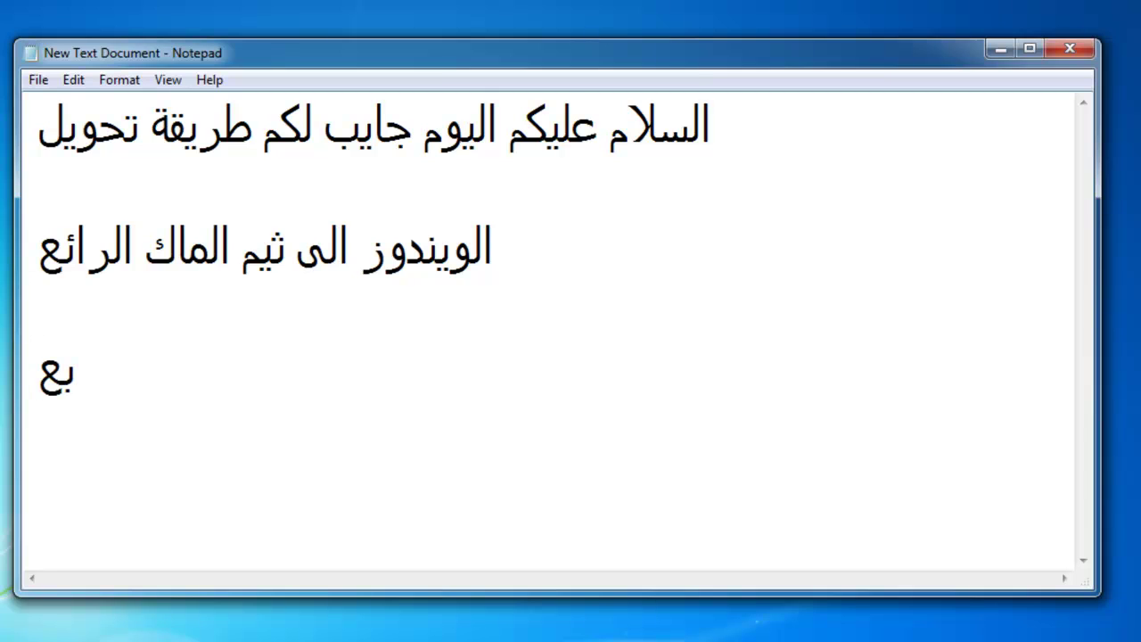
Step: Write the third line of the note: "بعد ما نفك الضغط تعالو نقوم بتسطيب البرنامج"
type("ما ن")
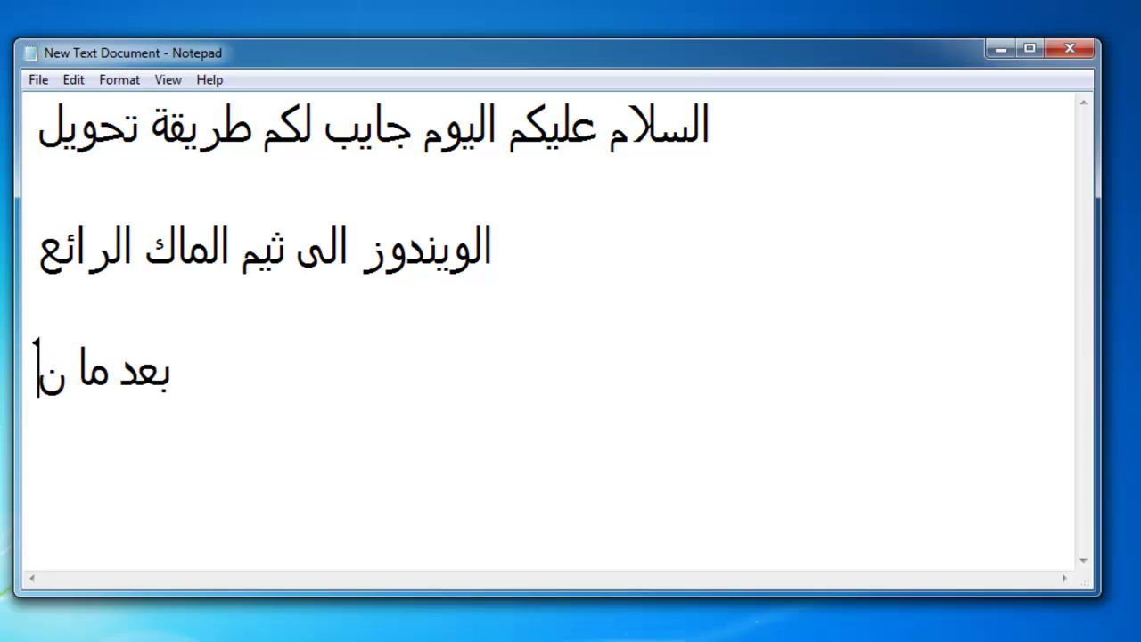
type("فك الض")
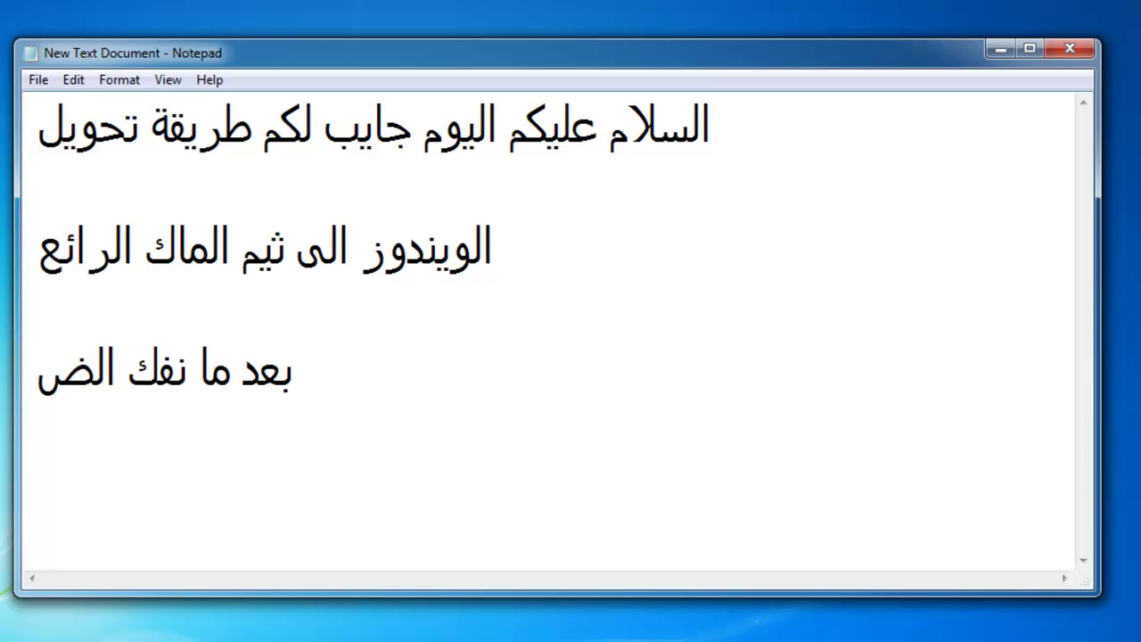
type("غط تعا")
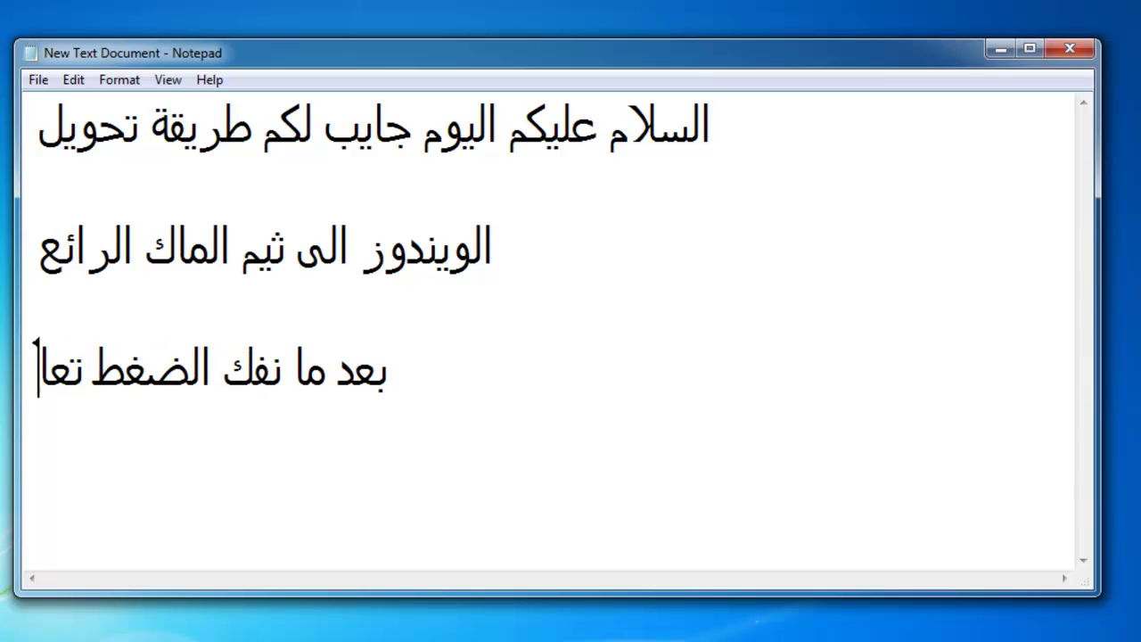
type("لو نقوم")
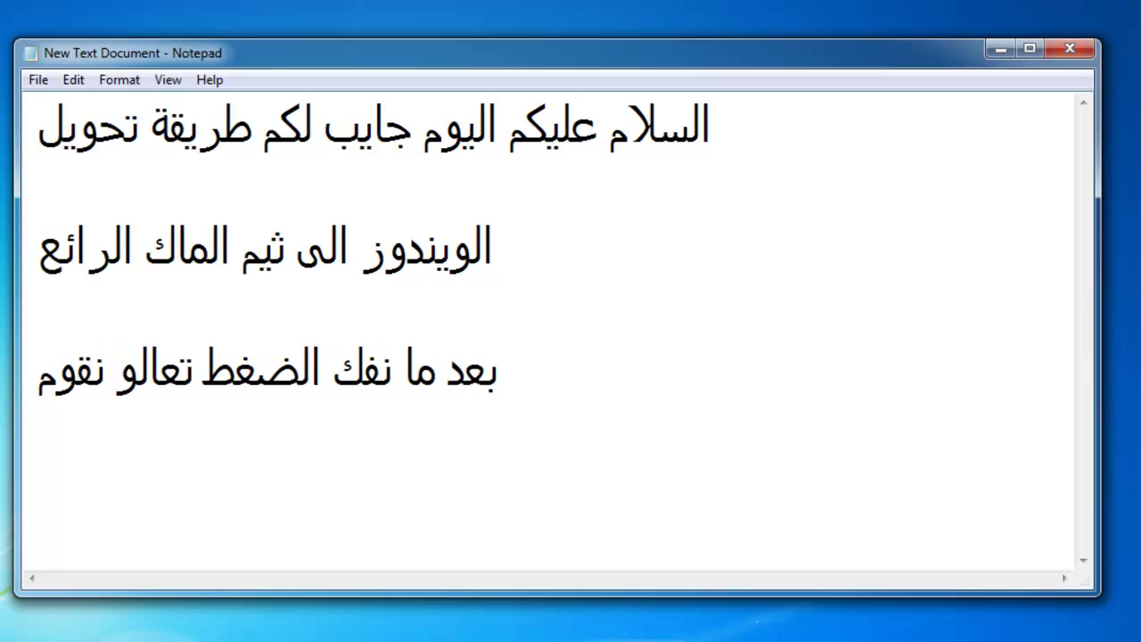
type(" بتسط")
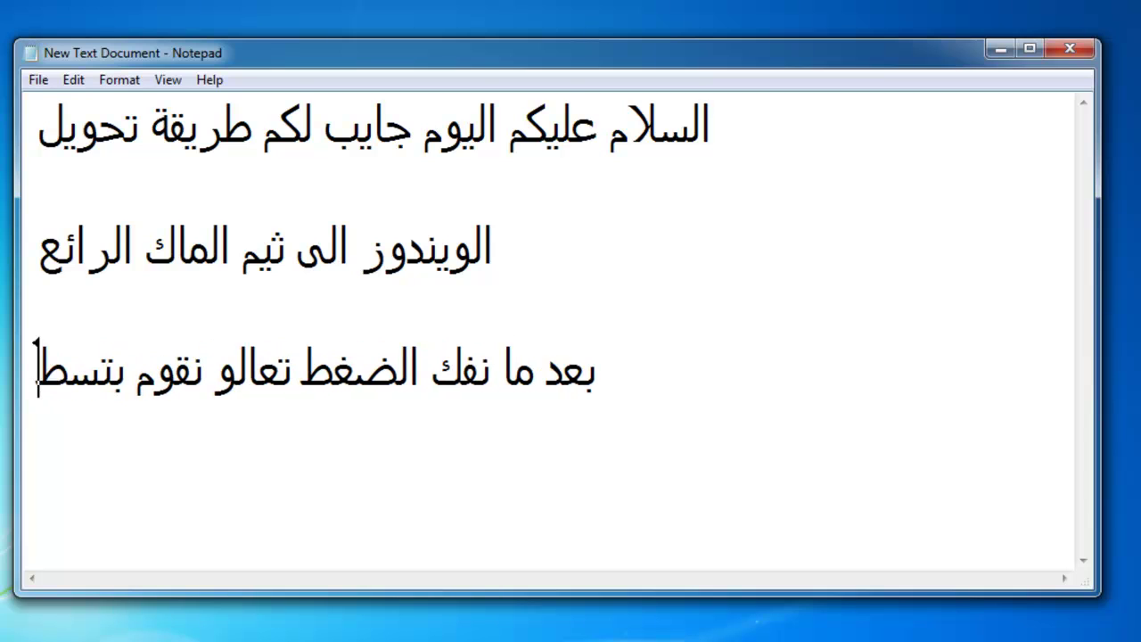
type("يب البرنام")
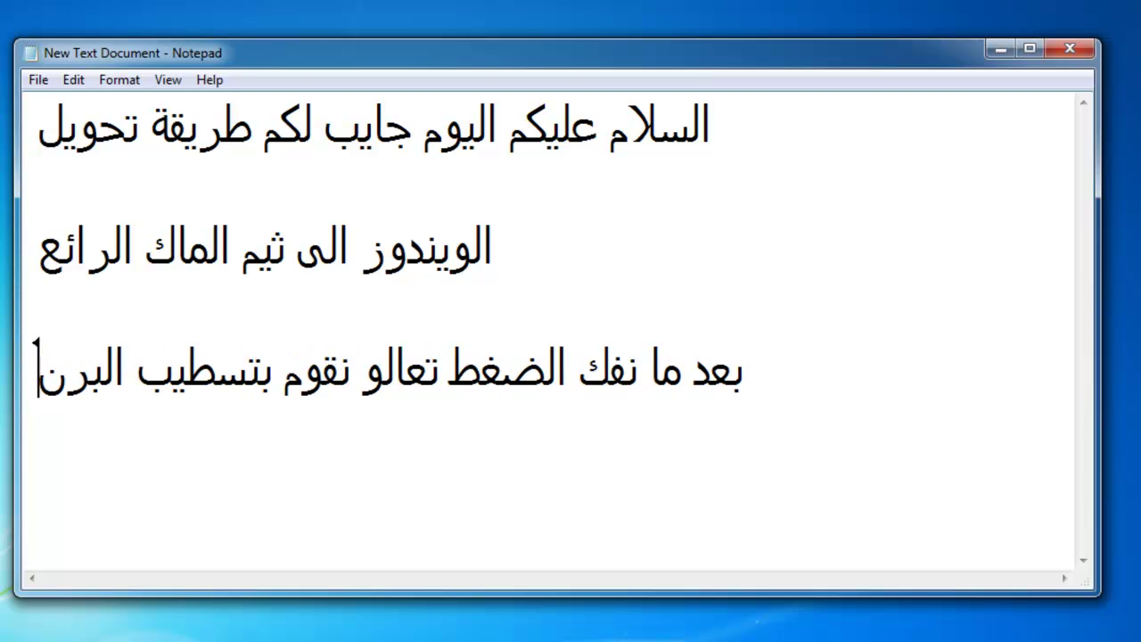
type("ج")
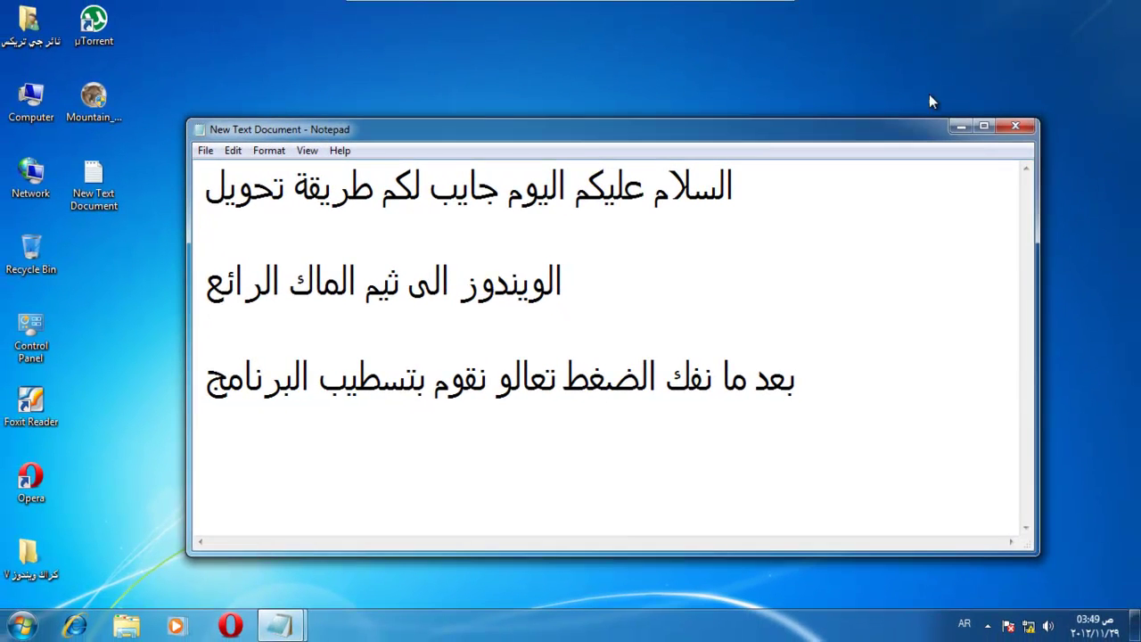
Step: Minimize the note and launch the Mountain_Lion_Skin_Pack_1.0-X64 installer from the desktop
left_click(968, 125)
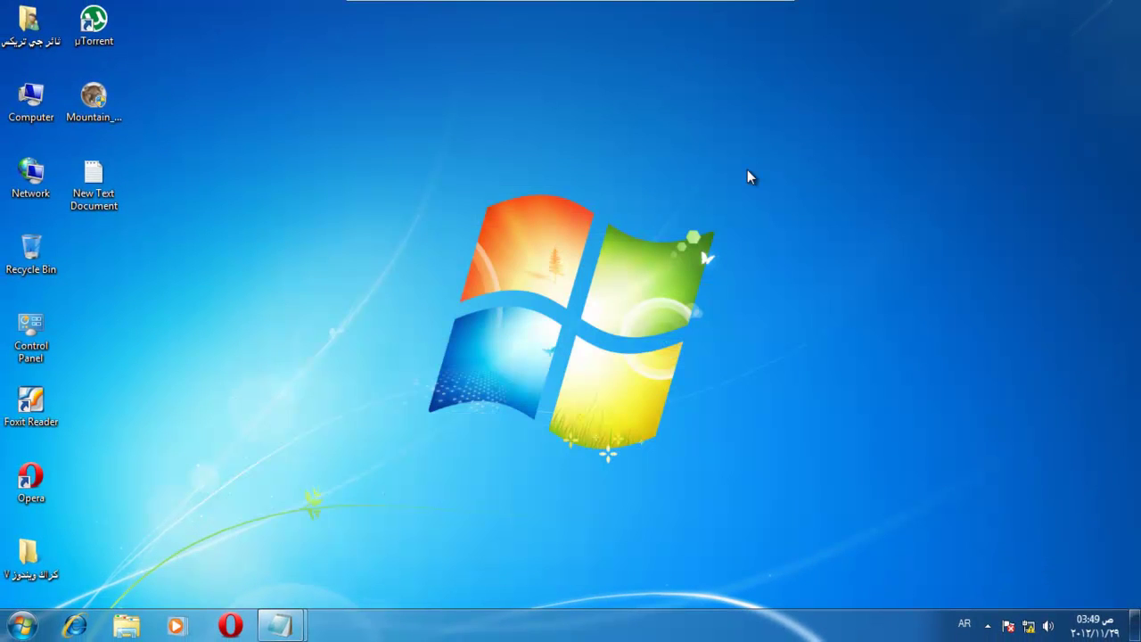
right_click(161, 145)
mouse_move(204, 163)
left_click(374, 219)
left_click_drag(114, 132, 432, 196)
left_click_drag(492, 116, 345, 281)
right_click(411, 175)
left_click(446, 181)
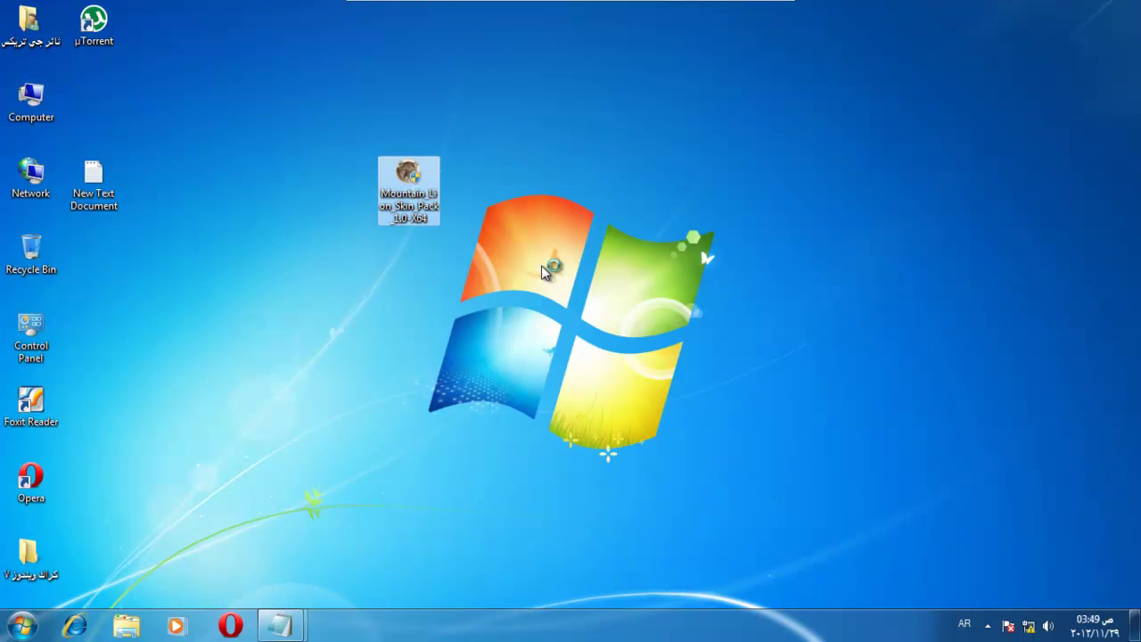
left_click(657, 351)
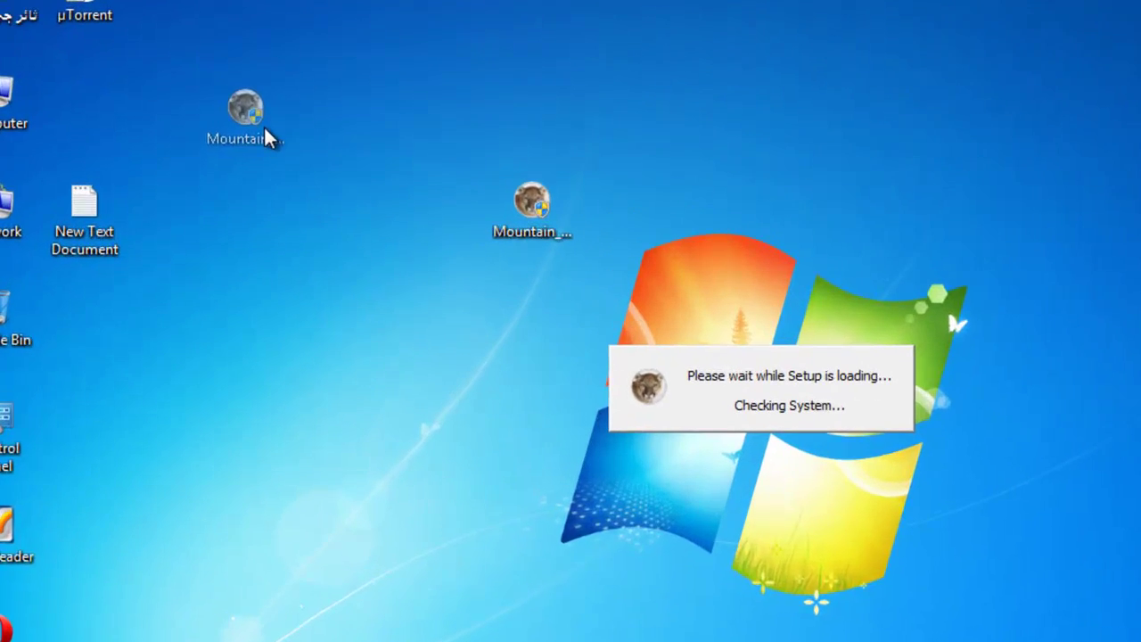
Step: Put the Mountain_Lion_Skin_Pack_1.0-X64 icon back above New Text Document and refresh the desktop
left_click_drag(265, 127, 115, 110)
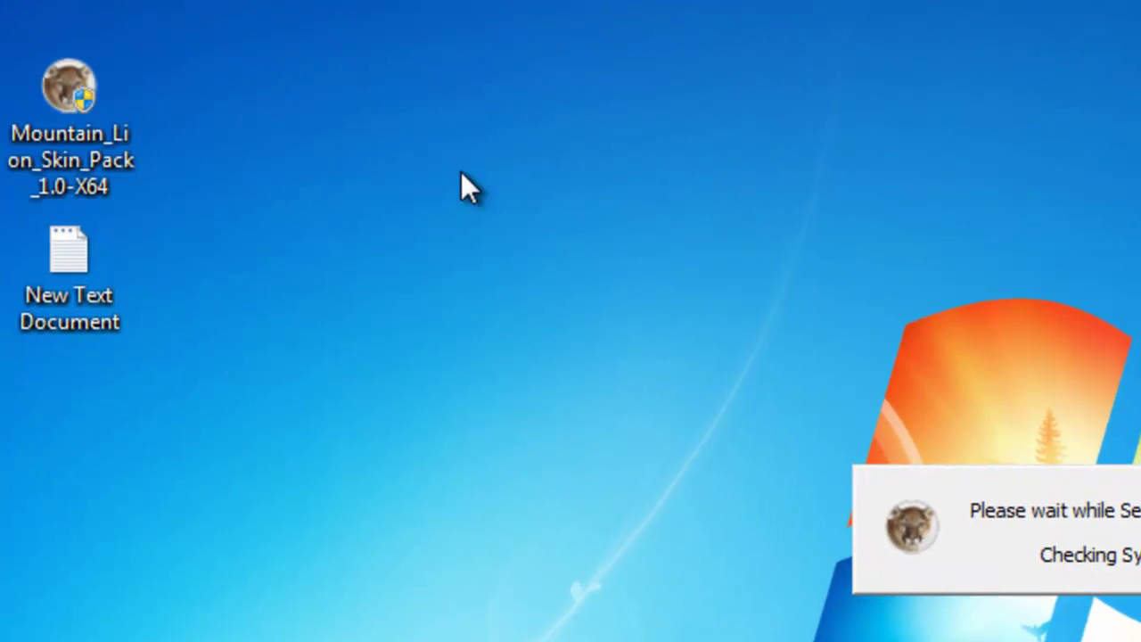
right_click(350, 150)
left_click(418, 223)
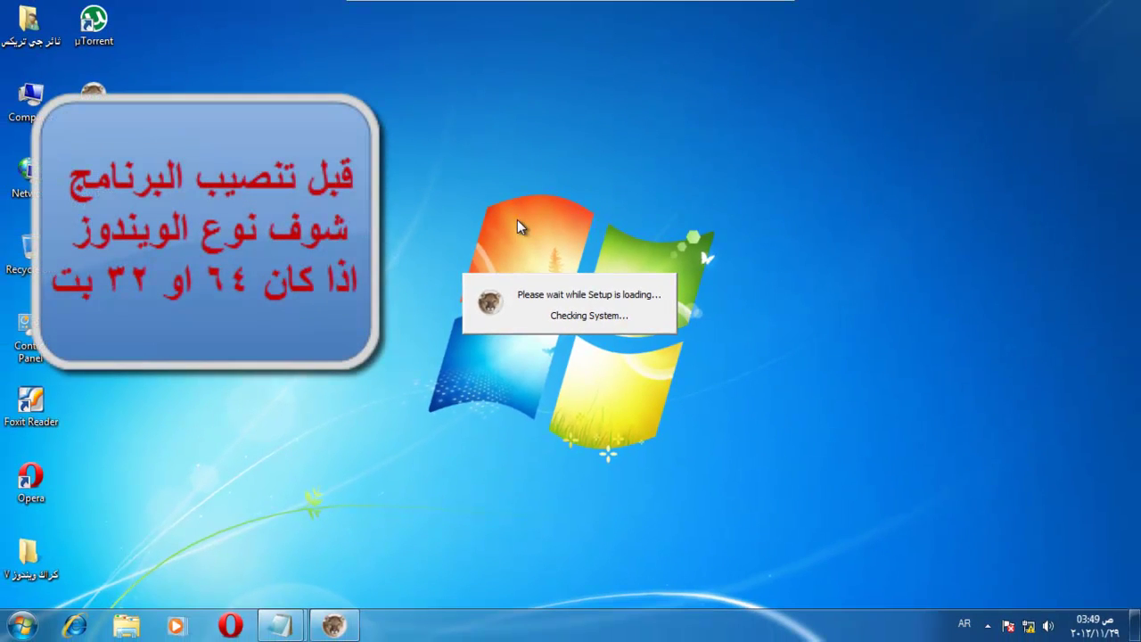
right_click(519, 221)
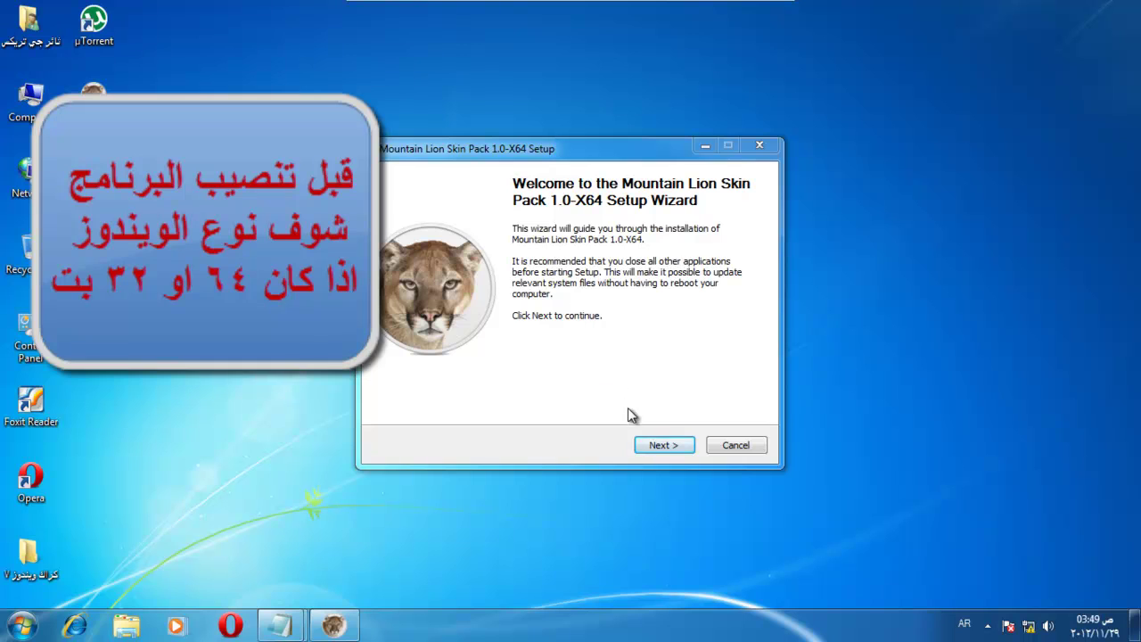
Step: Continue past the setup welcome page and accept the terms of the License Agreement
left_click(661, 445)
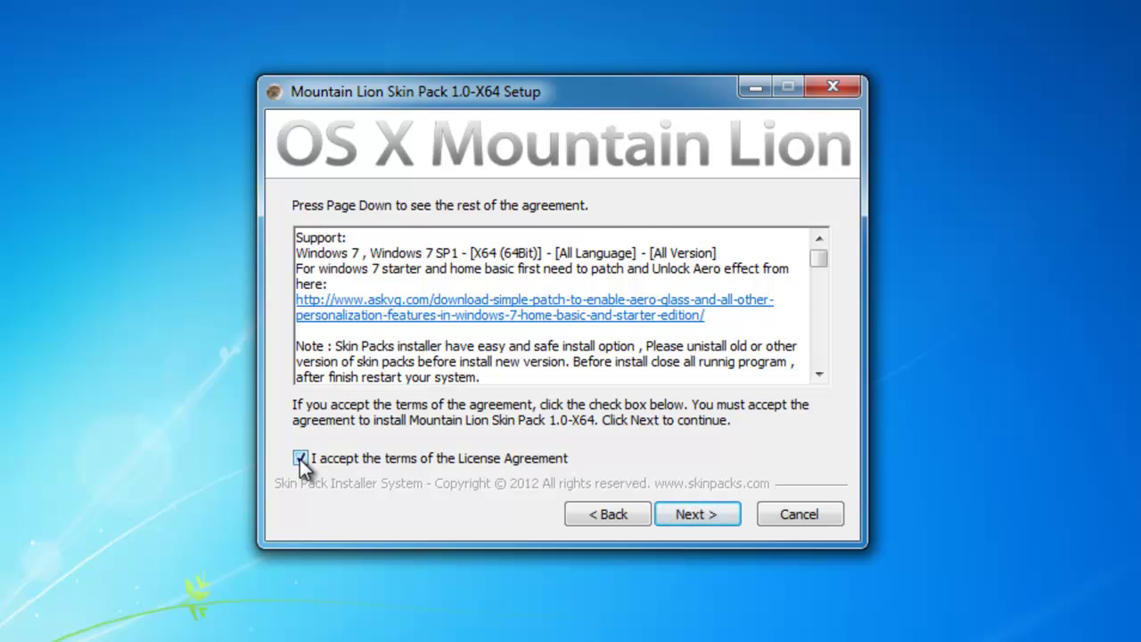
left_click(694, 514)
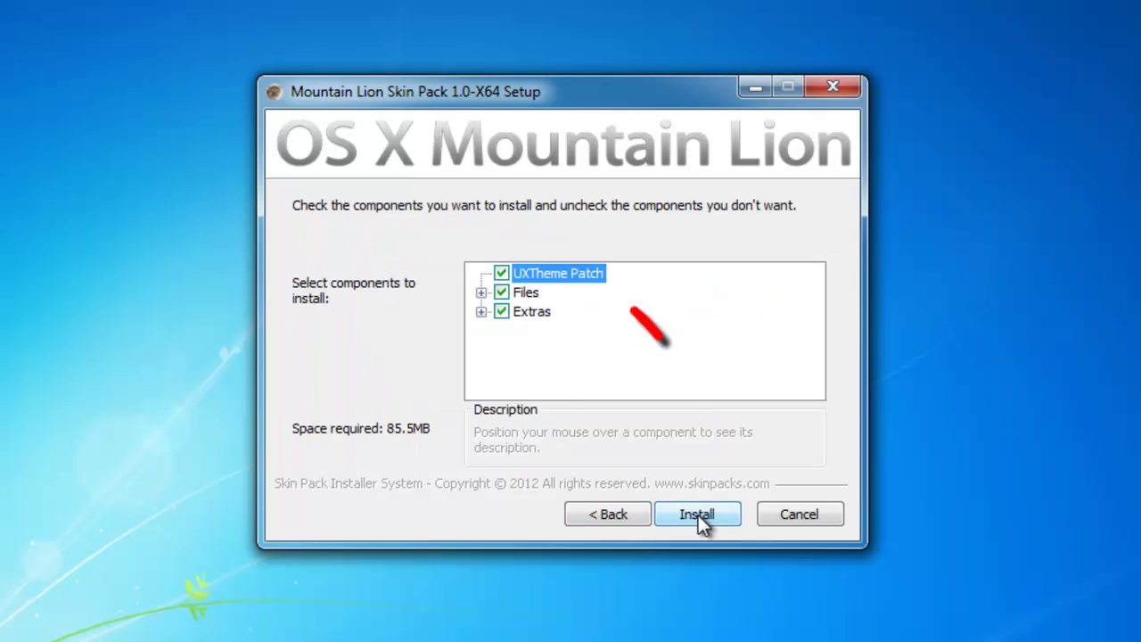
Step: Review the installer's component tree and start the installation with UXTheme Patch, Files and Extras all selected
left_click(482, 292)
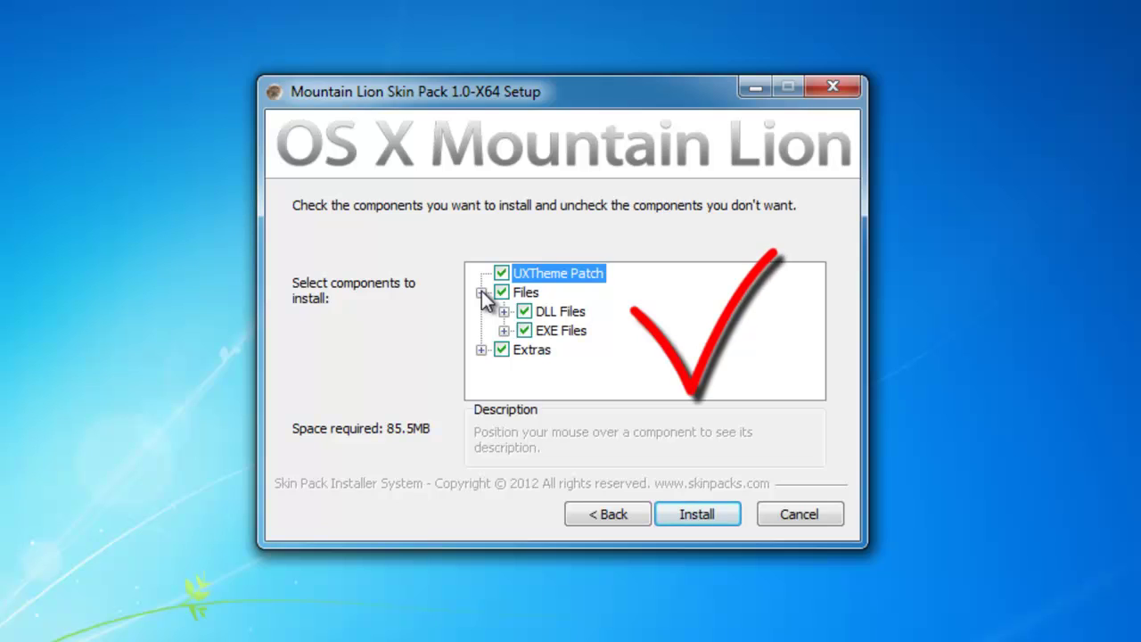
left_click(503, 311)
left_click(504, 273)
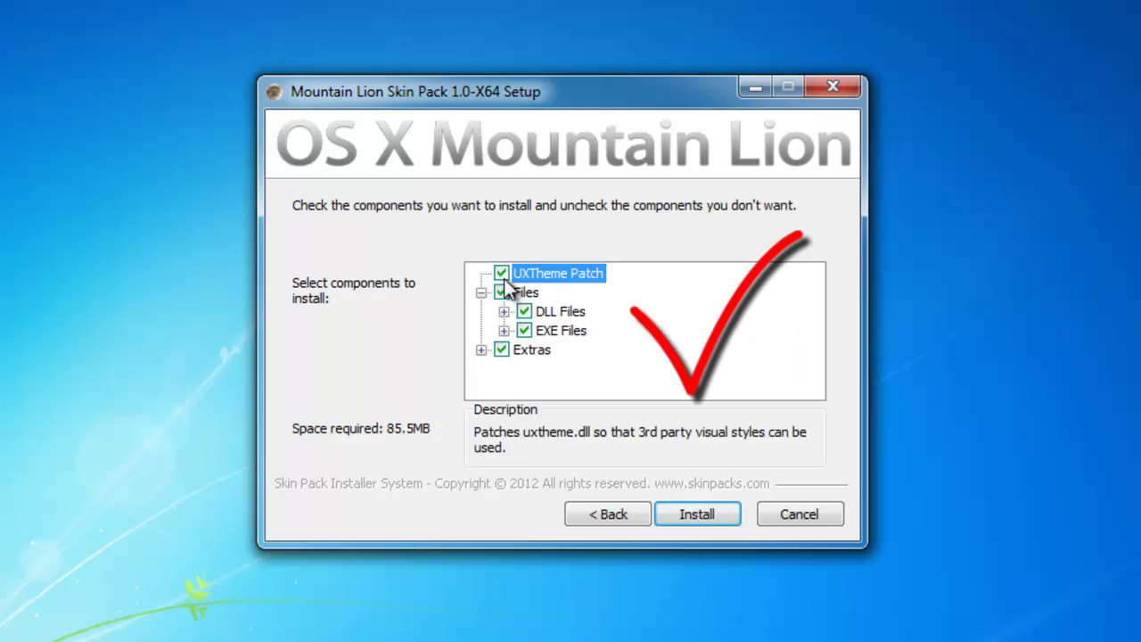
left_click(481, 293)
left_click(502, 311)
left_click(502, 311)
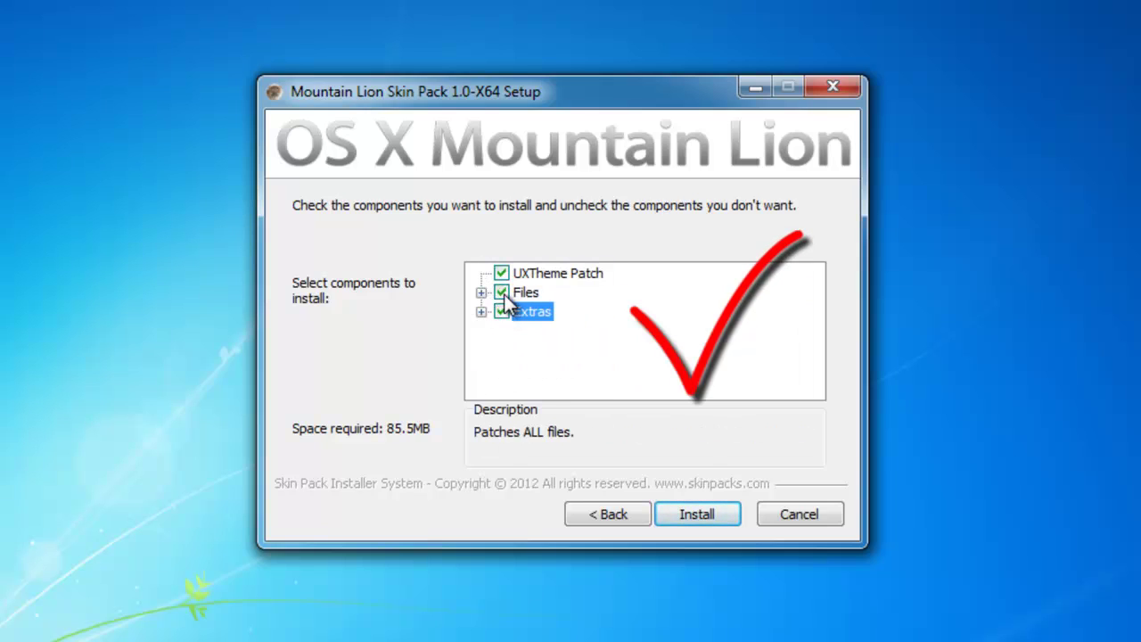
left_click(502, 292)
left_click(481, 292)
left_click(502, 292)
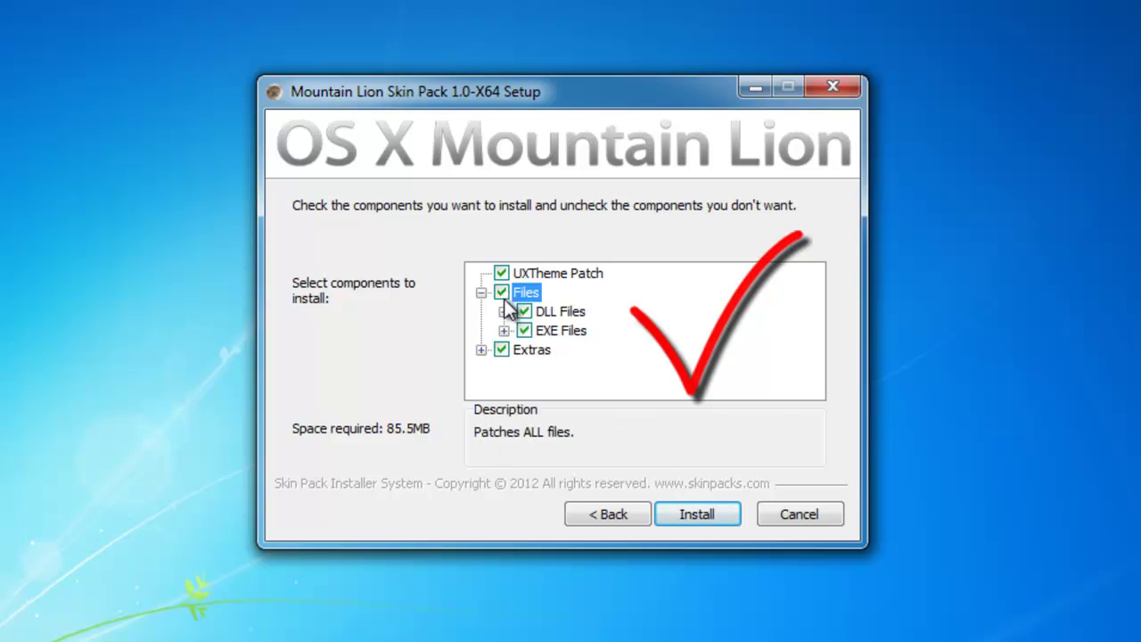
left_click(481, 293)
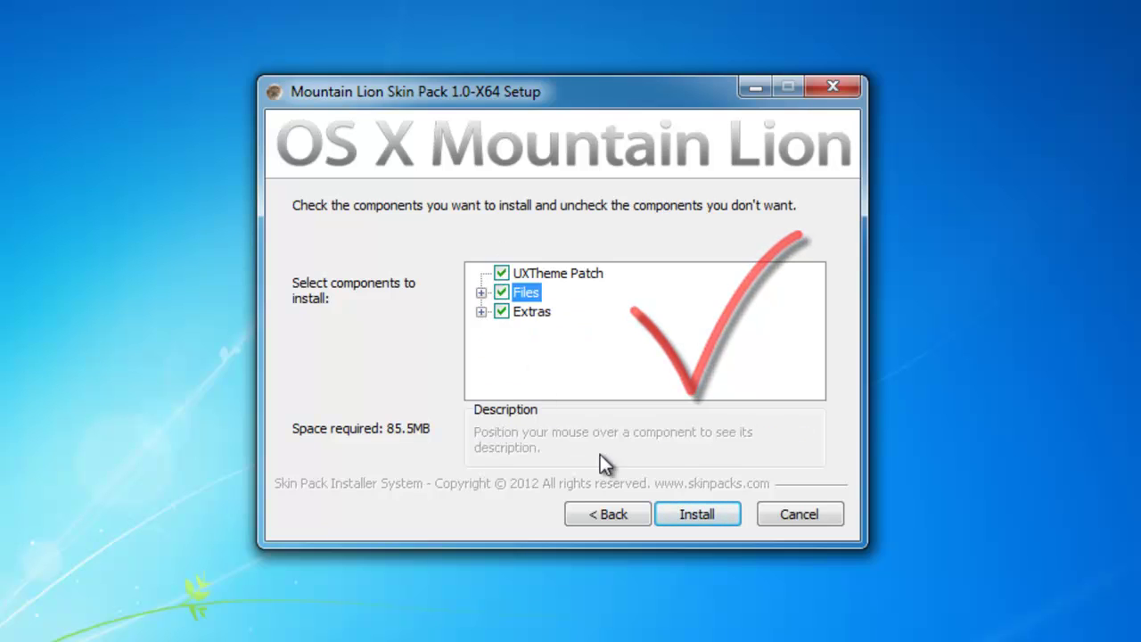
left_click(692, 526)
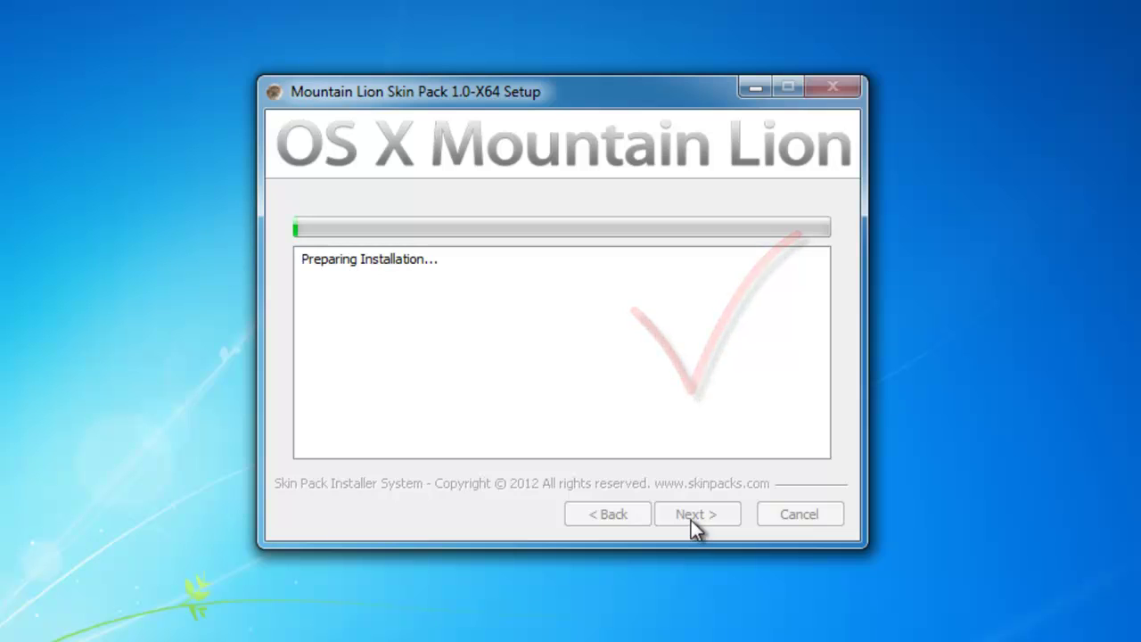
Step: Restore the New Text Document note and move the setup window and the note apart
left_click(214, 641)
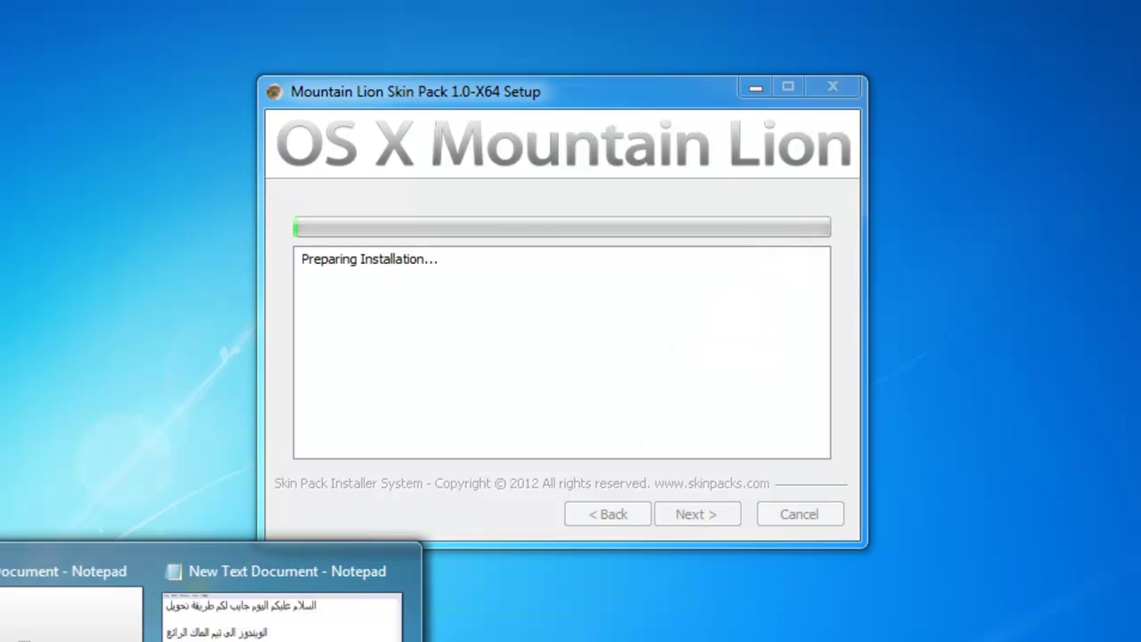
left_click(280, 615)
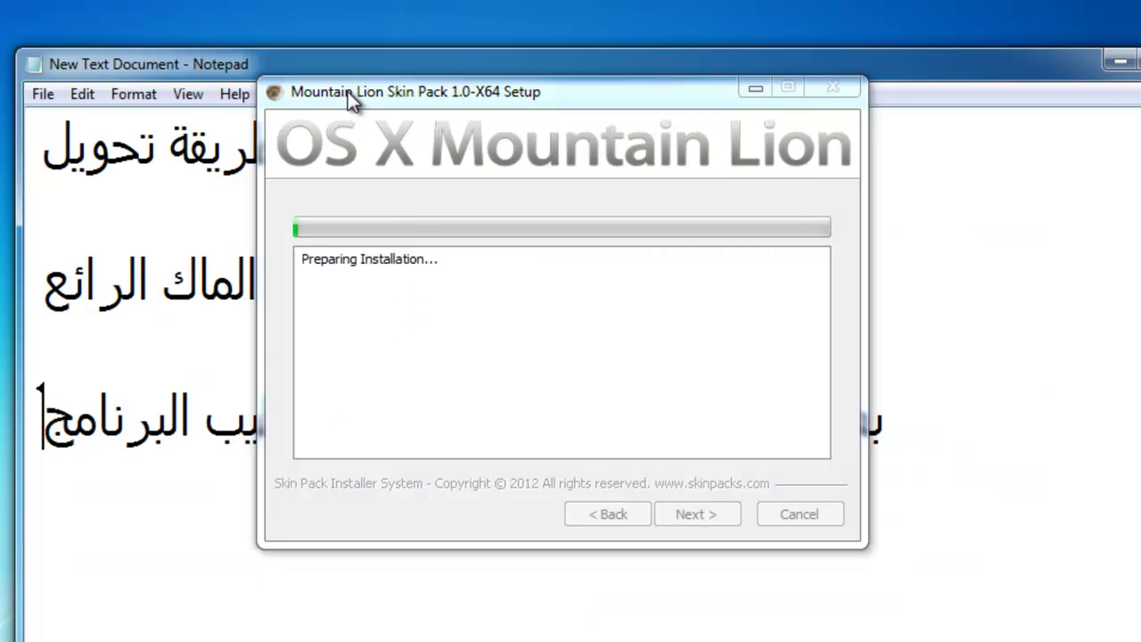
left_click_drag(352, 100, 865, 120)
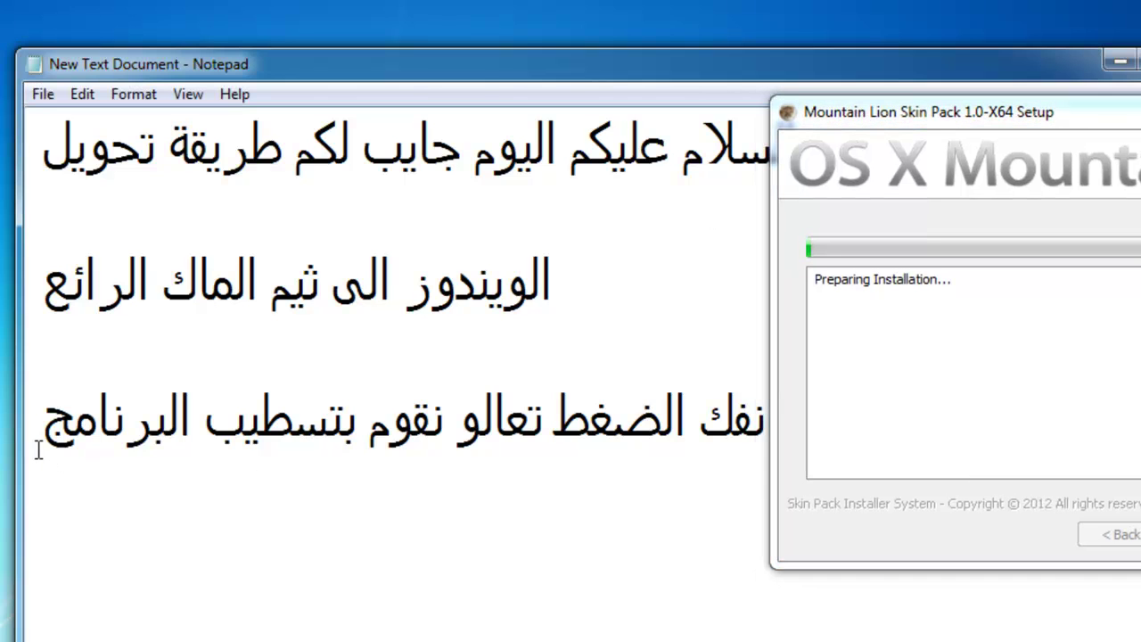
key("Return")
key("BackSpace")
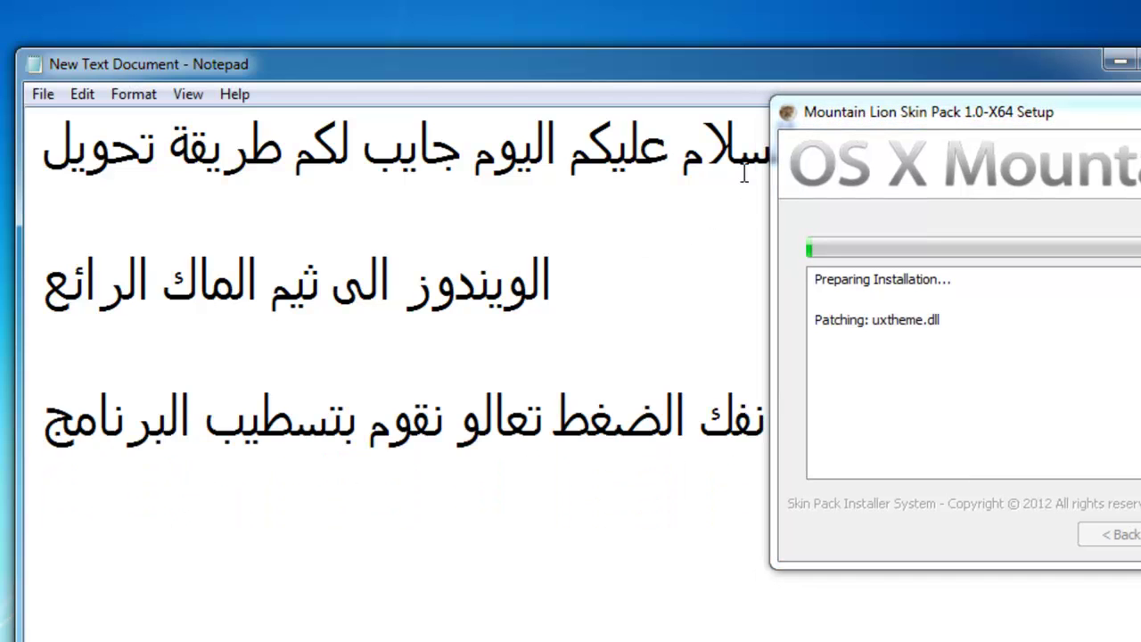
left_click_drag(710, 59, 501, 0)
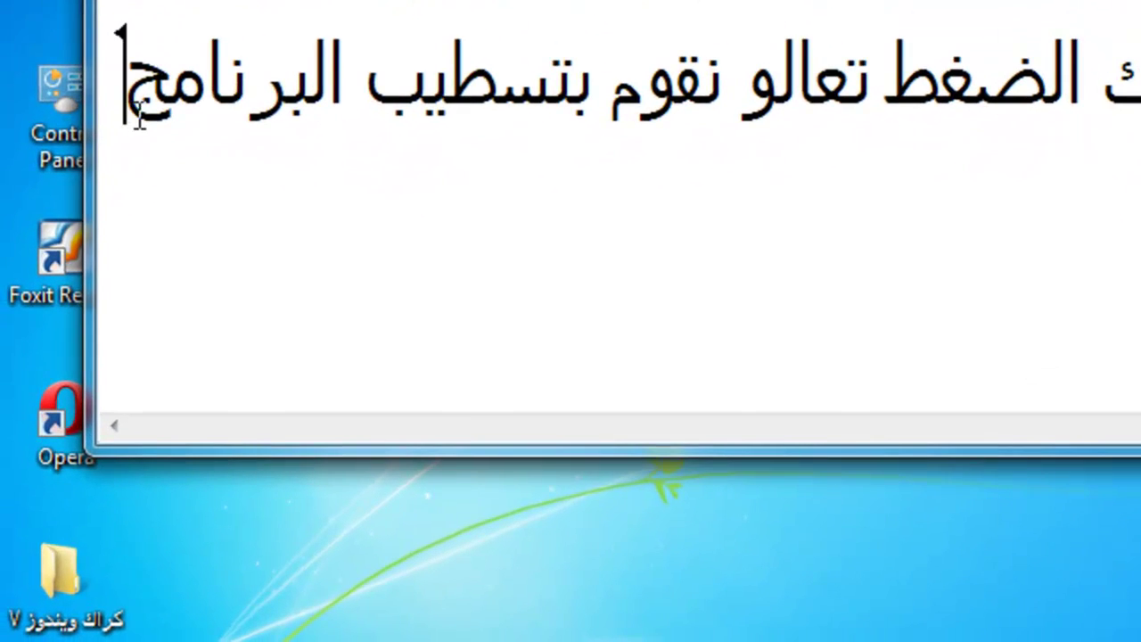
Step: Add a fourth line to the note: "وهنا يبدا يركب الثيم والادواة"
key("Return")
type("وهن")
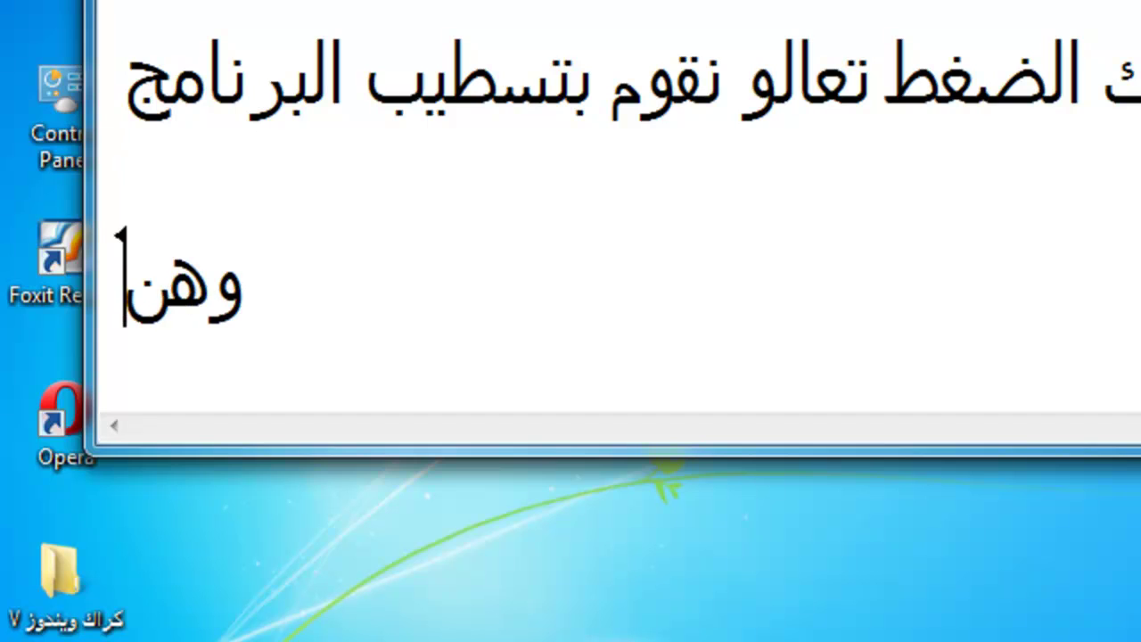
type("ا يبدا ي")
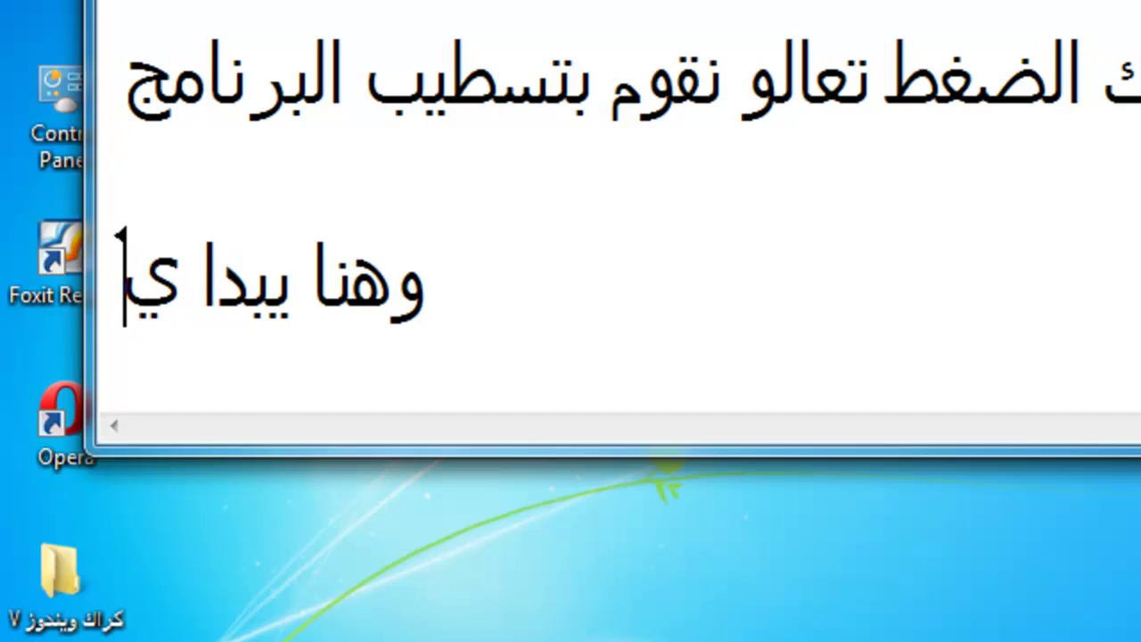
type("ركب الث")
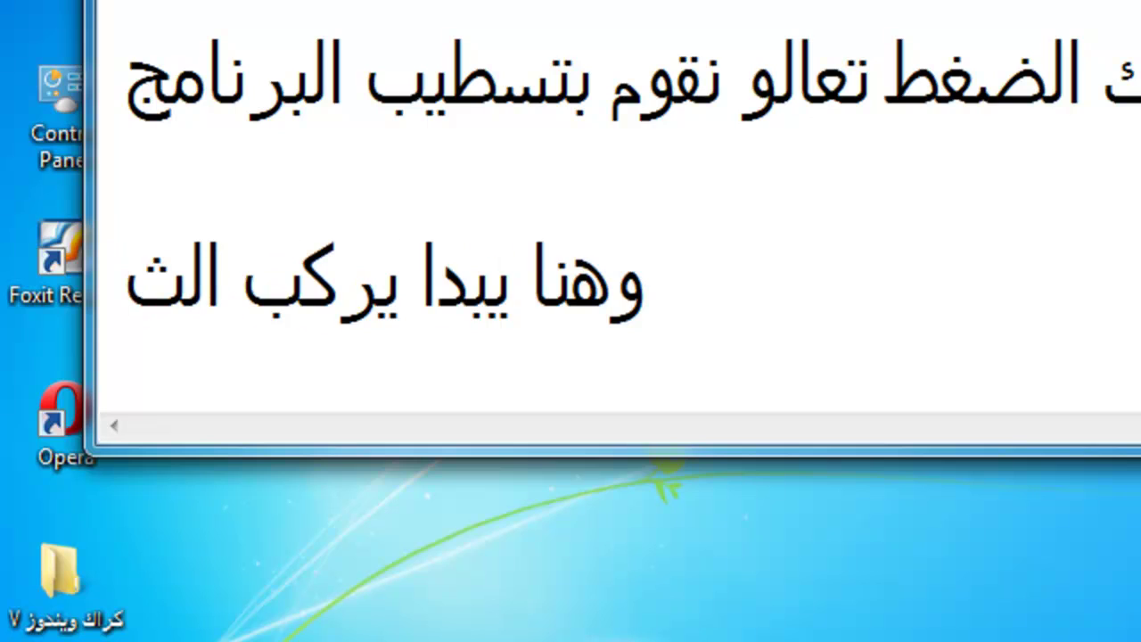
type("يم وال")
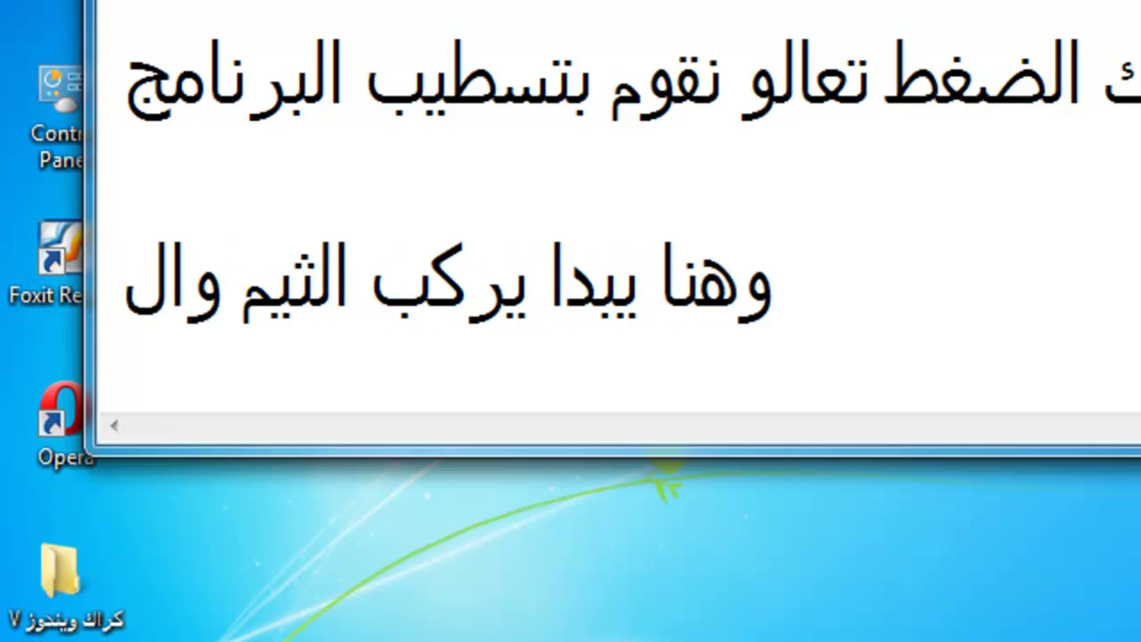
type("ادواة")
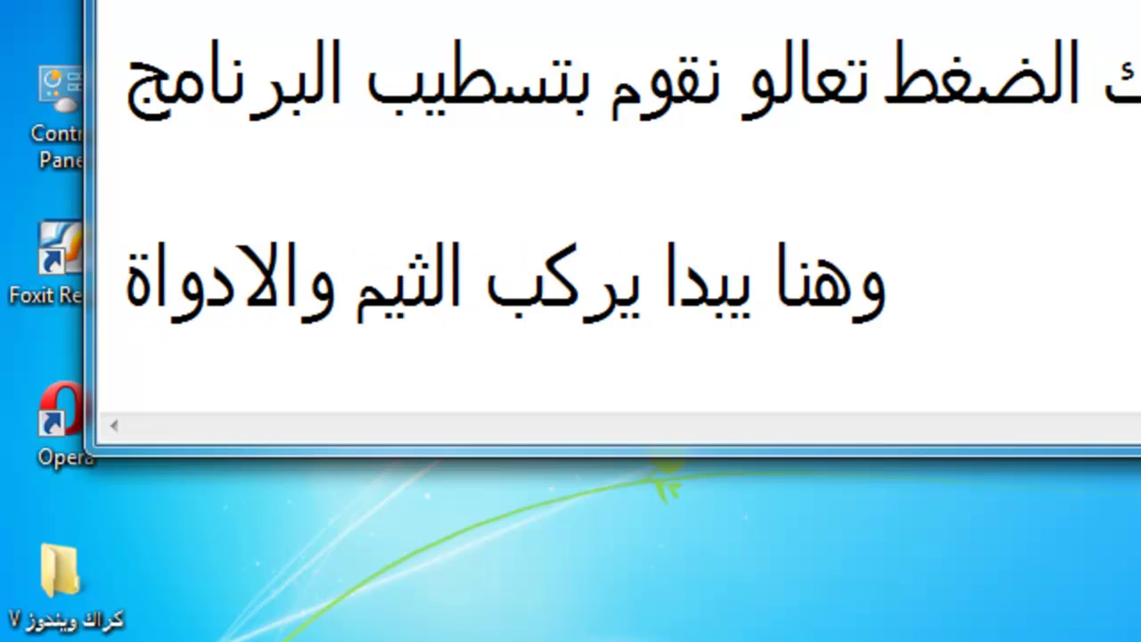
Step: Continue the note's fourth line with "مثل شريط المهام الخاص بثيم الماك"
type(" مثل")
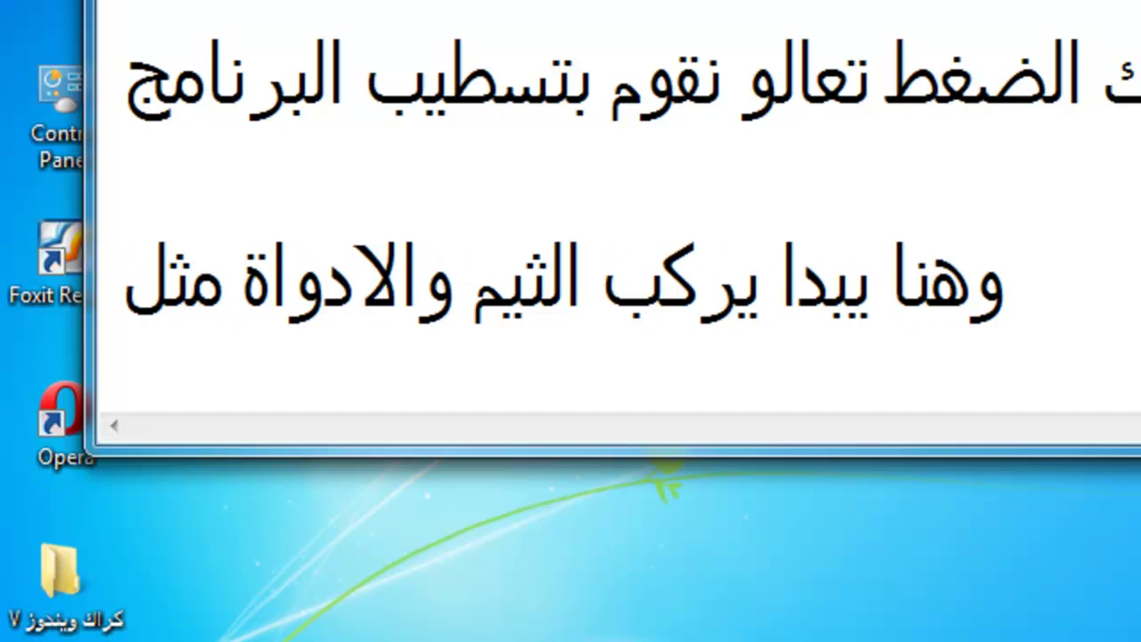
type(" شريط")
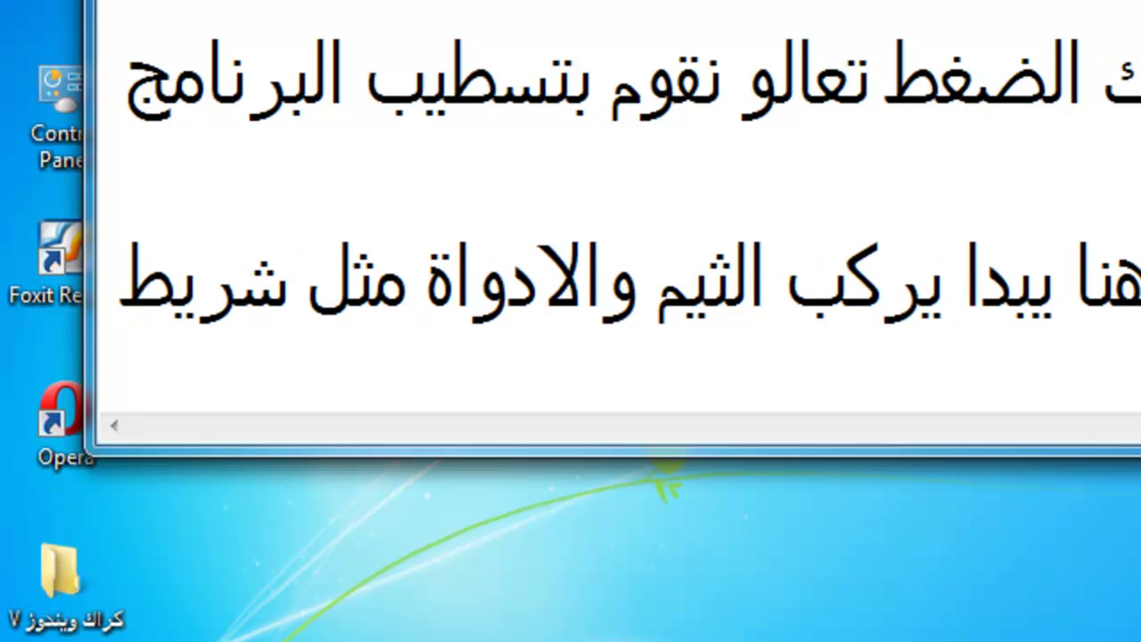
type(" المه")
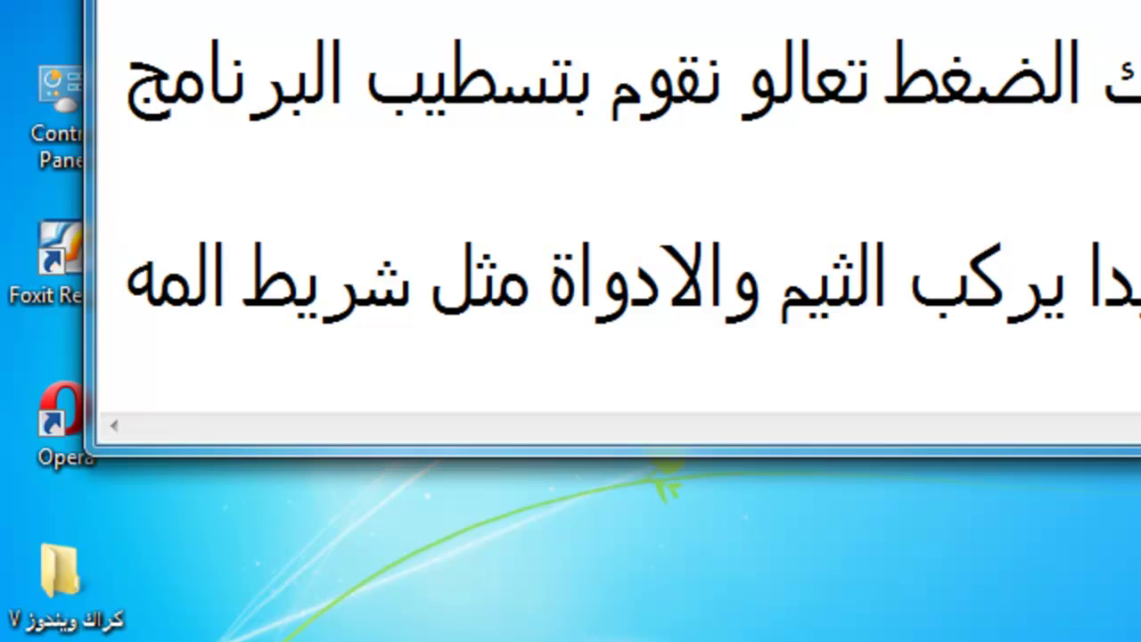
type("ام الخا")
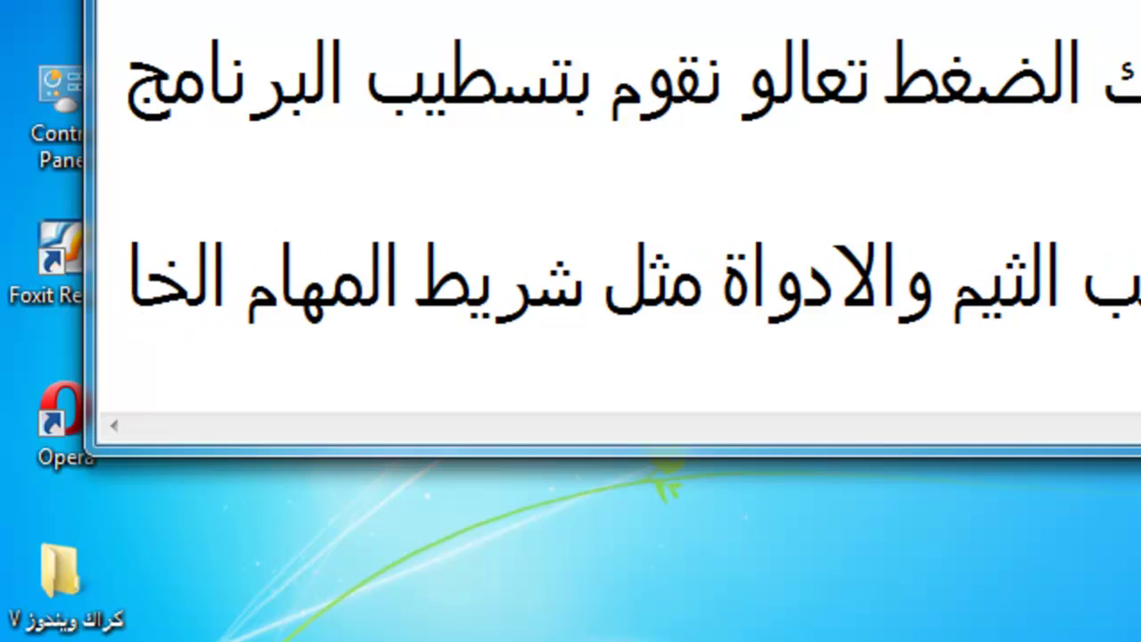
type("ص بثيم")
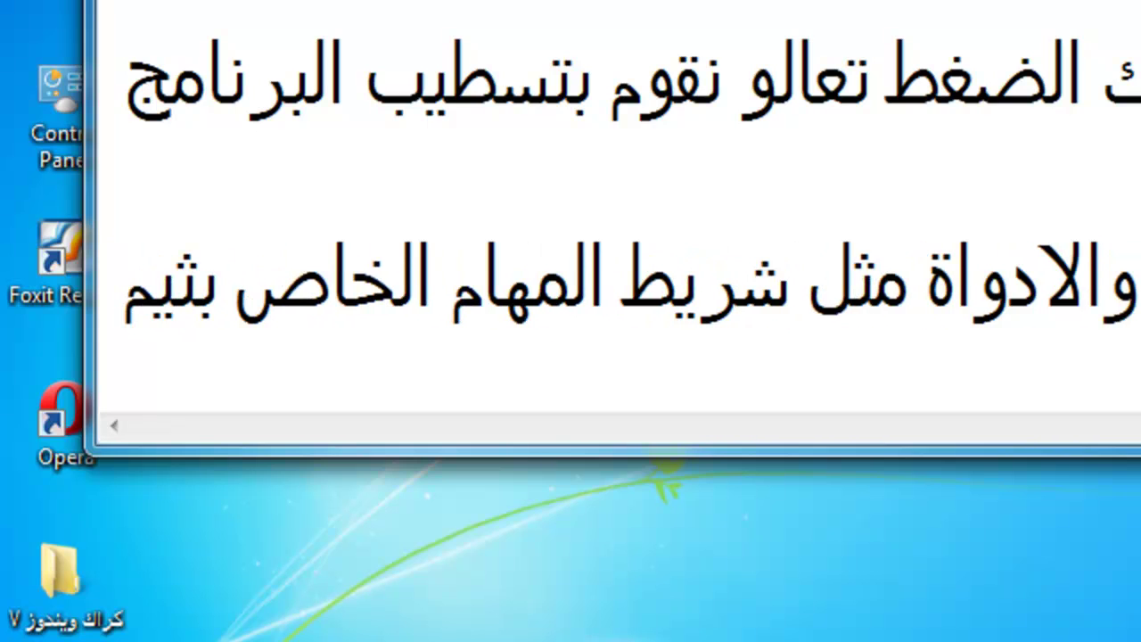
type(" الماك")
Step: Add a new line to the note, separated by a blank line: "والادواة الذكية المعروفة بجماليتها"
key("Return")
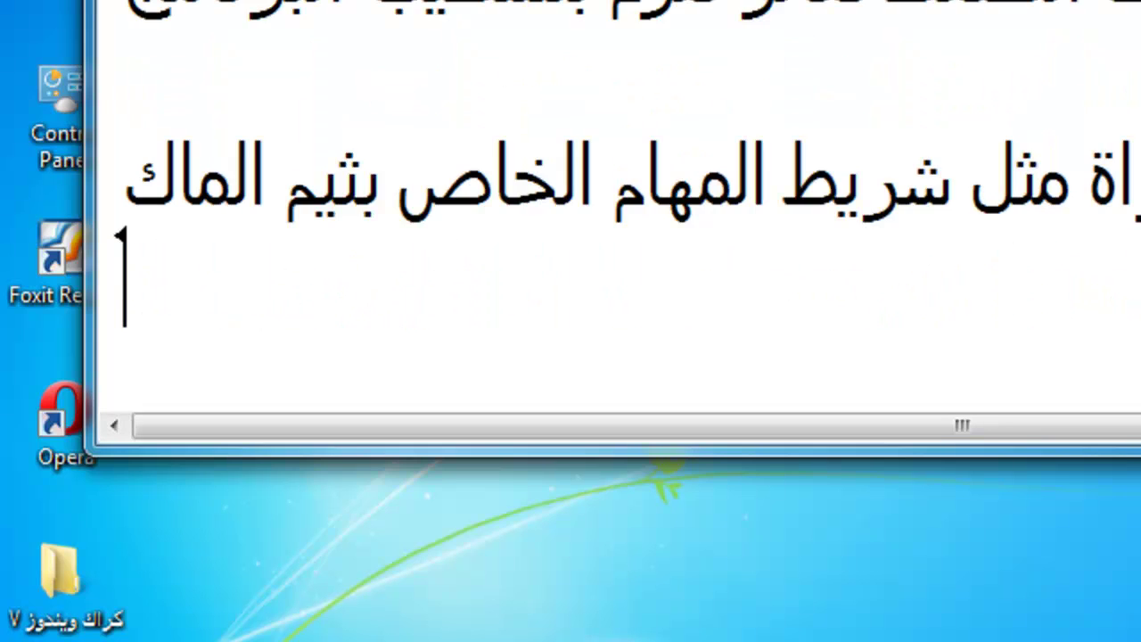
key("Return")
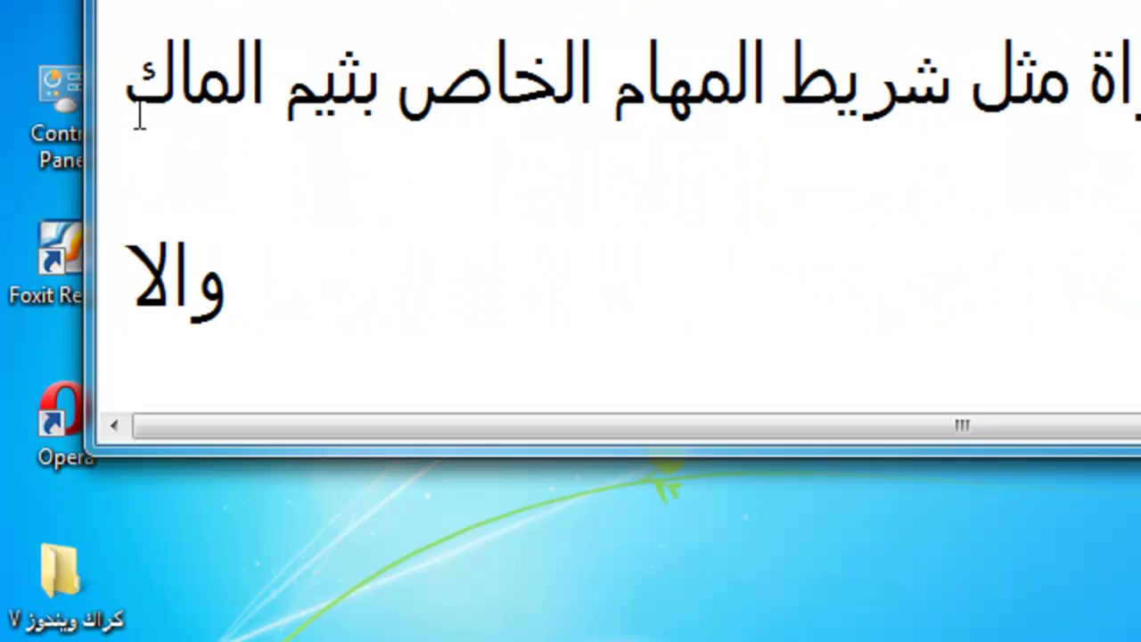
type("والادواة ا")
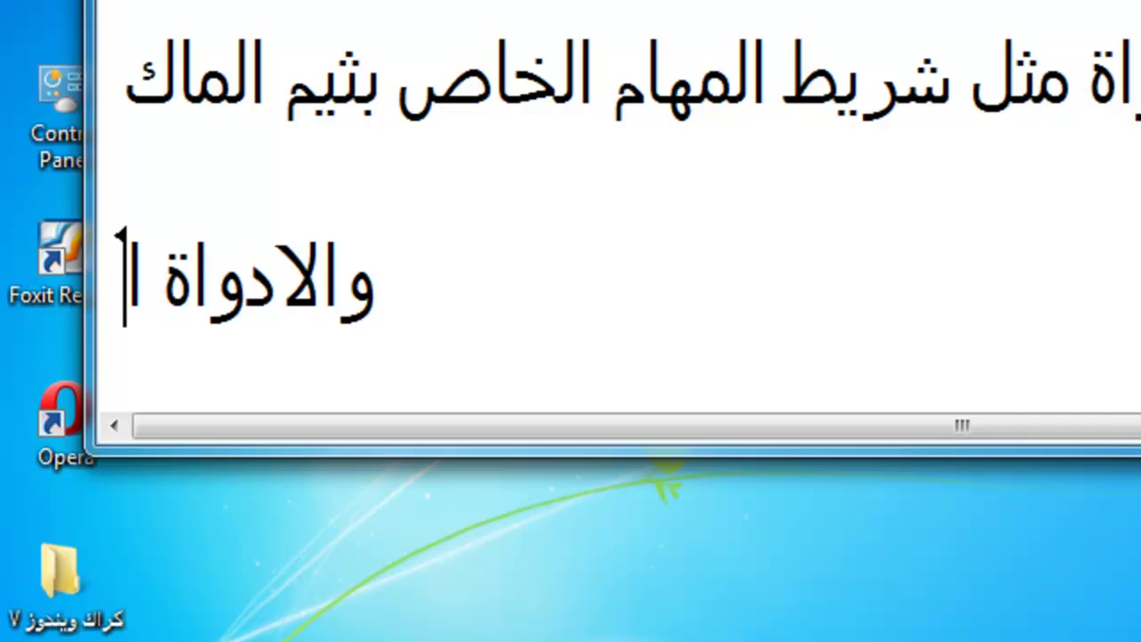
type("لذك")
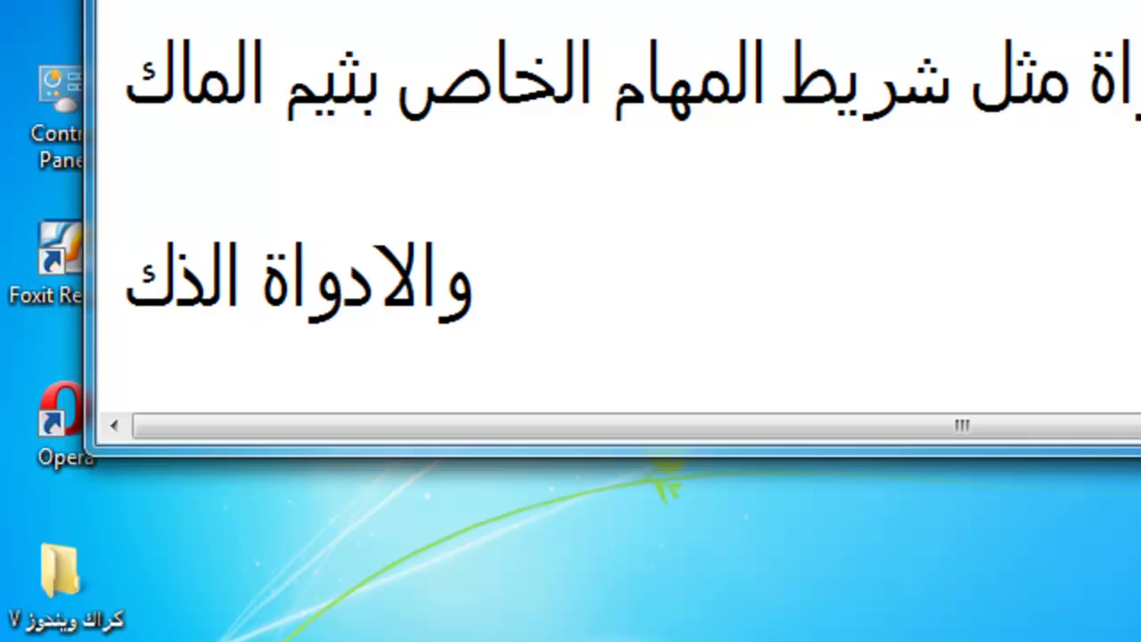
type("ية ال")
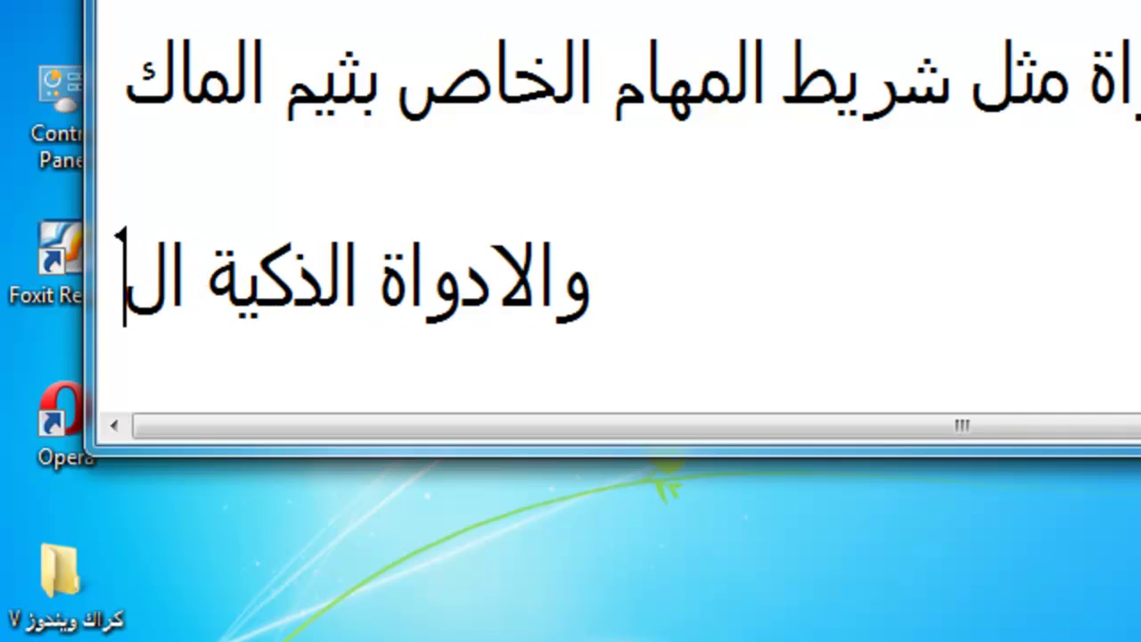
type("معروفة")
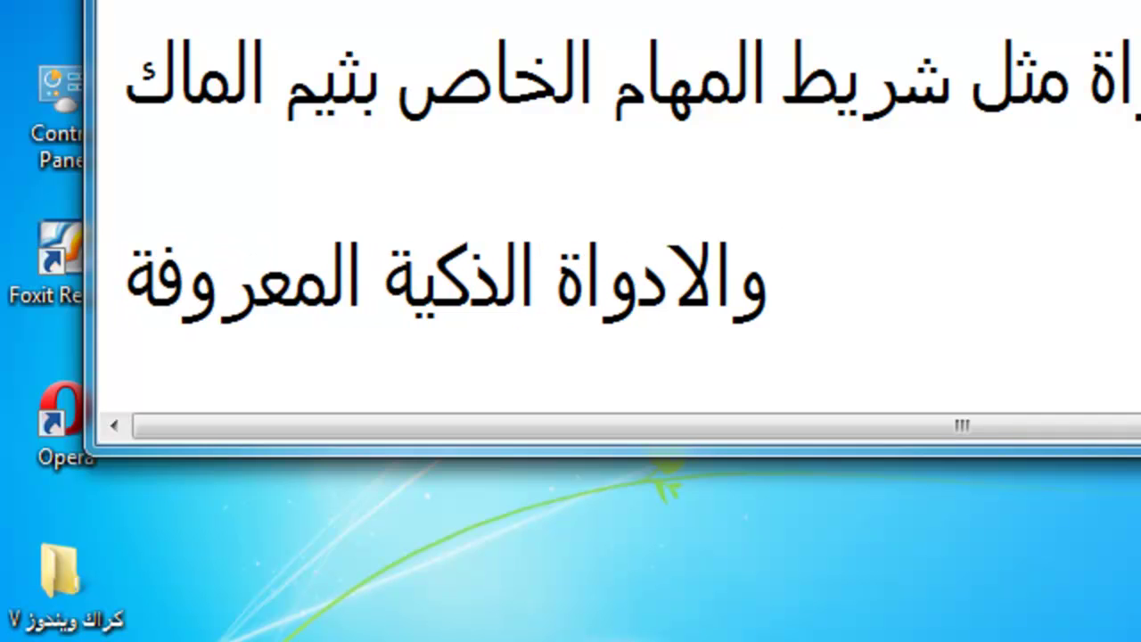
type(" بجمالي")
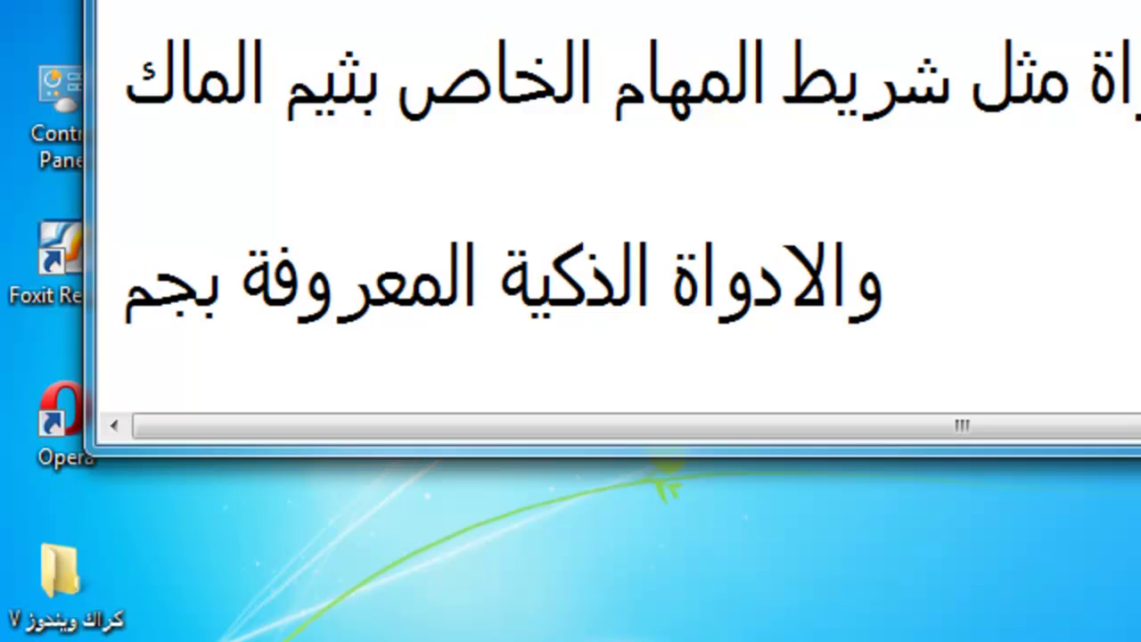
type("تها")
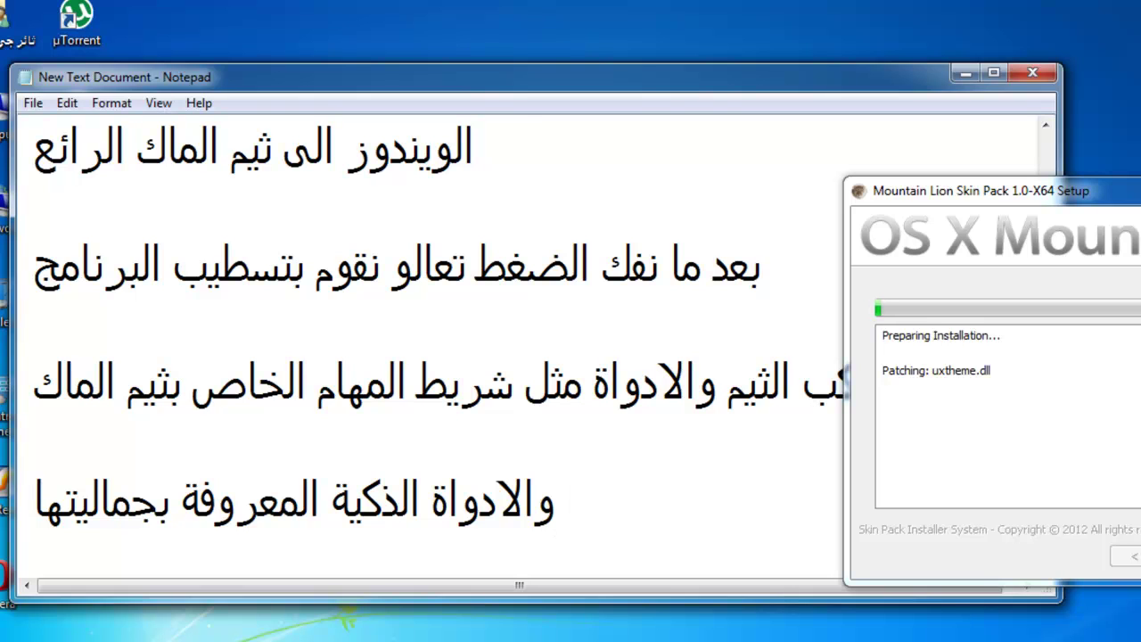
Step: Extend the note's last line with "راح وقف الشرح لبين ما يكتمل"
type(" راح وق")
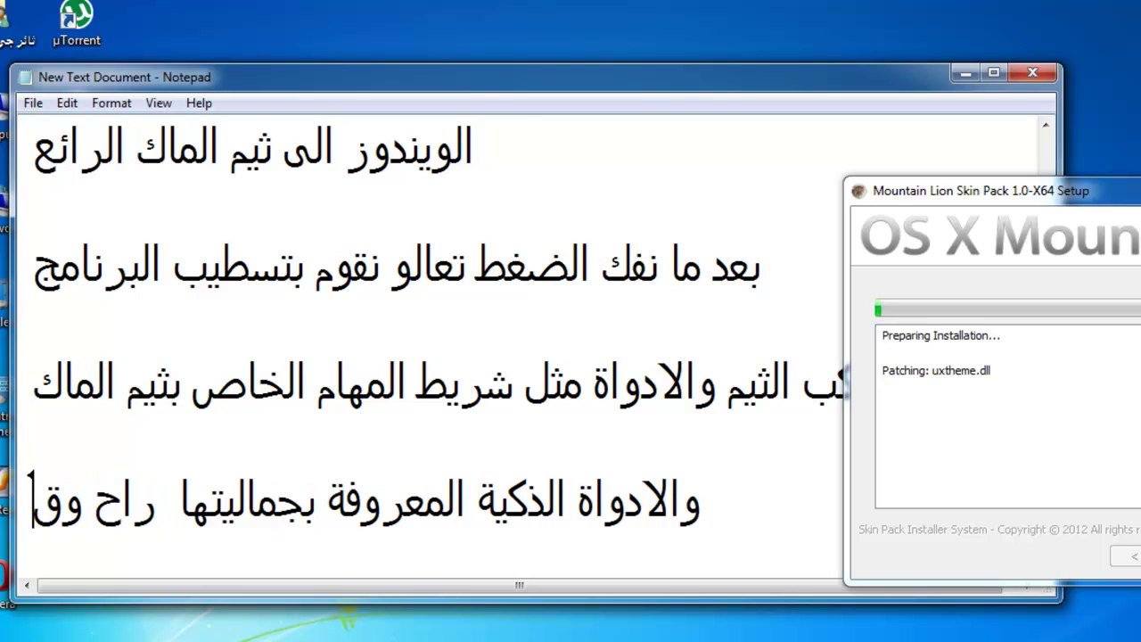
type("ف")
type(" ا")
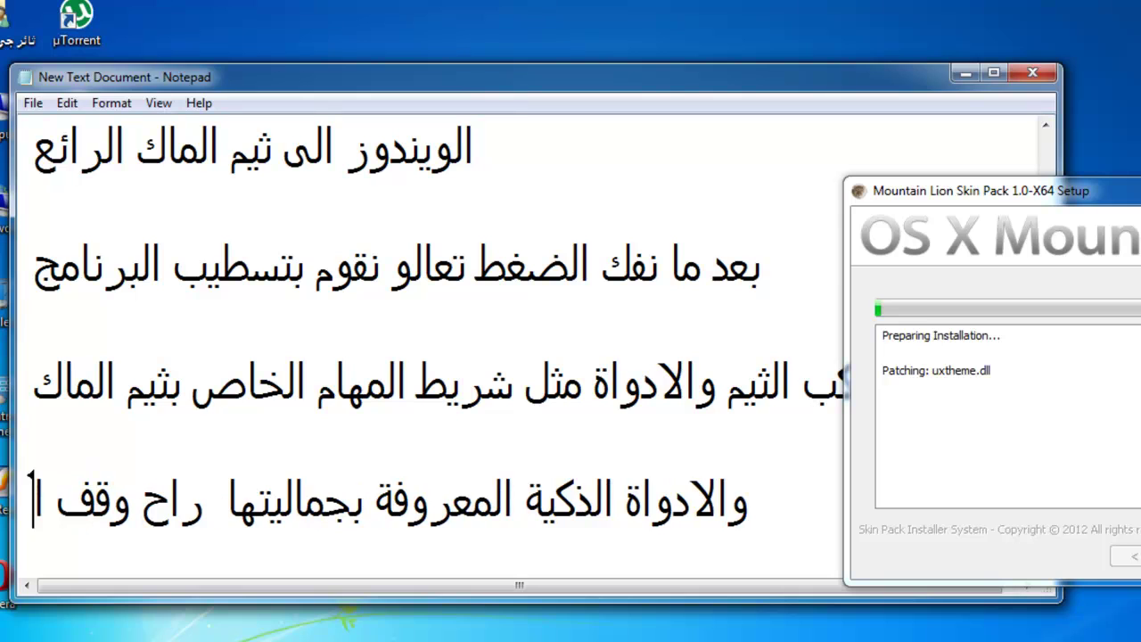
type("لشرح")
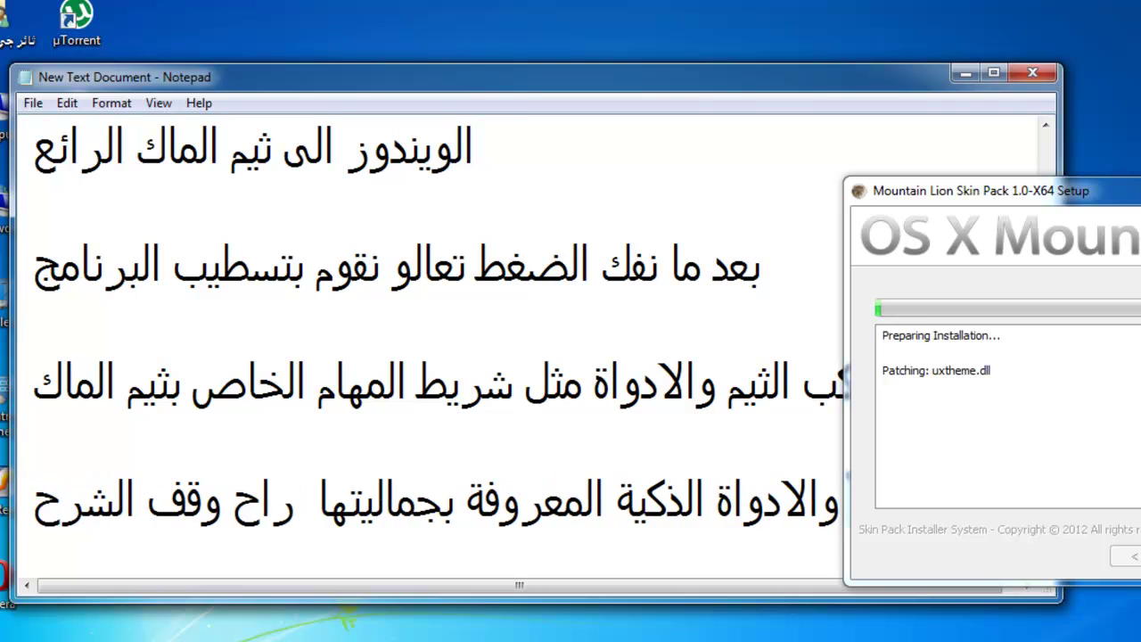
type(" لبين ما يكتم")
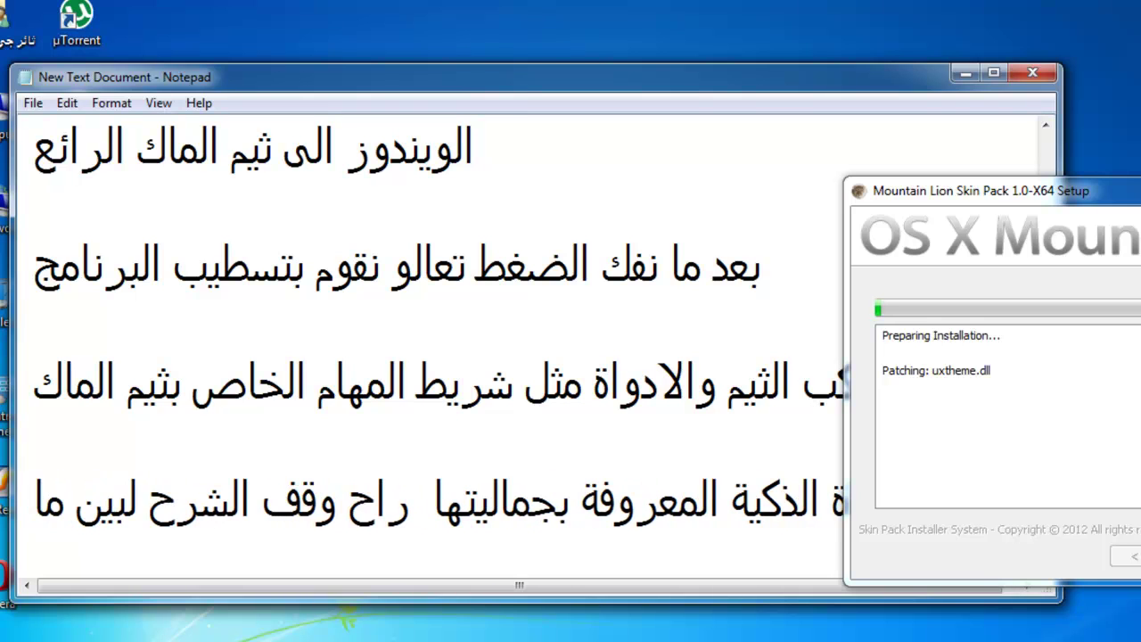
type("ل")
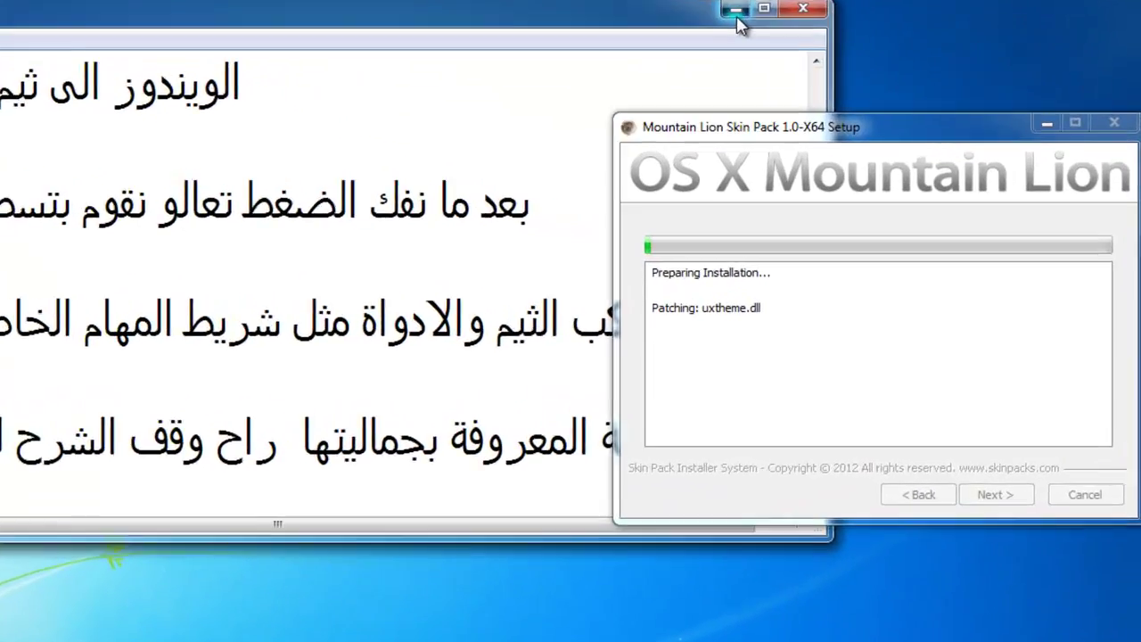
Step: Minimize the note, then shift the Mountain Lion setup window aside and refresh the desktop
left_click(869, 67)
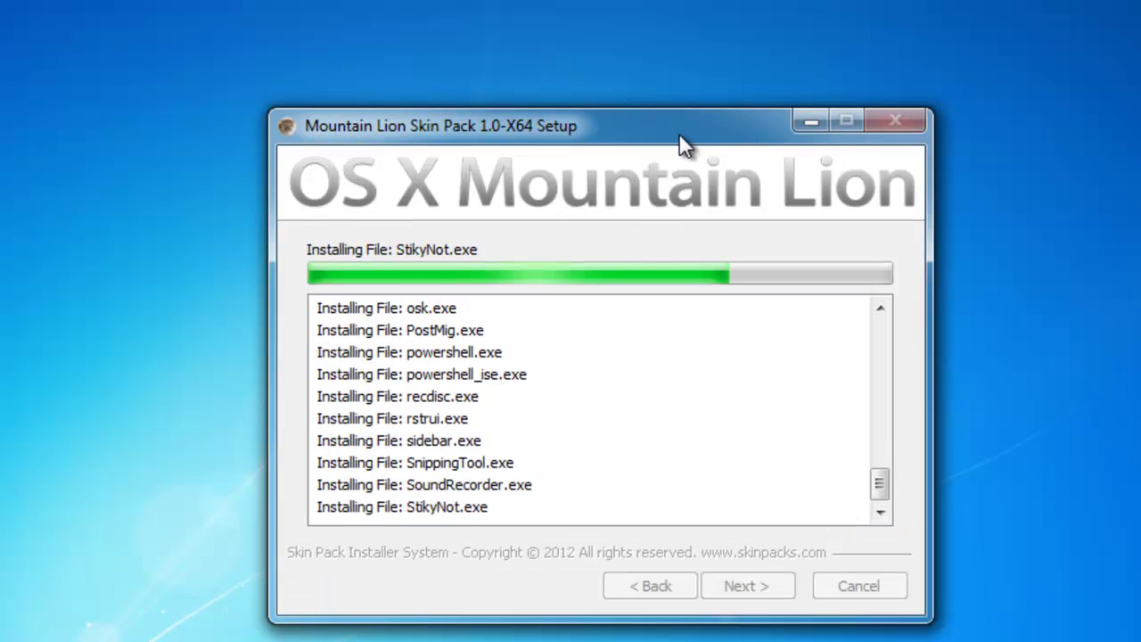
left_click_drag(677, 134, 767, 106)
right_click(328, 127)
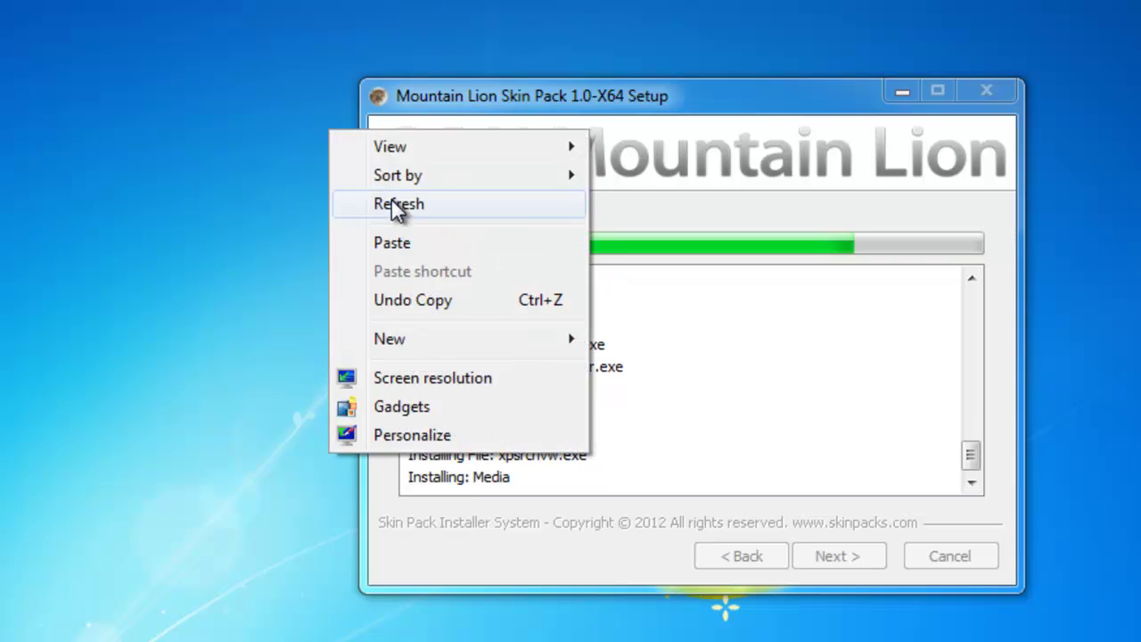
left_click(393, 200)
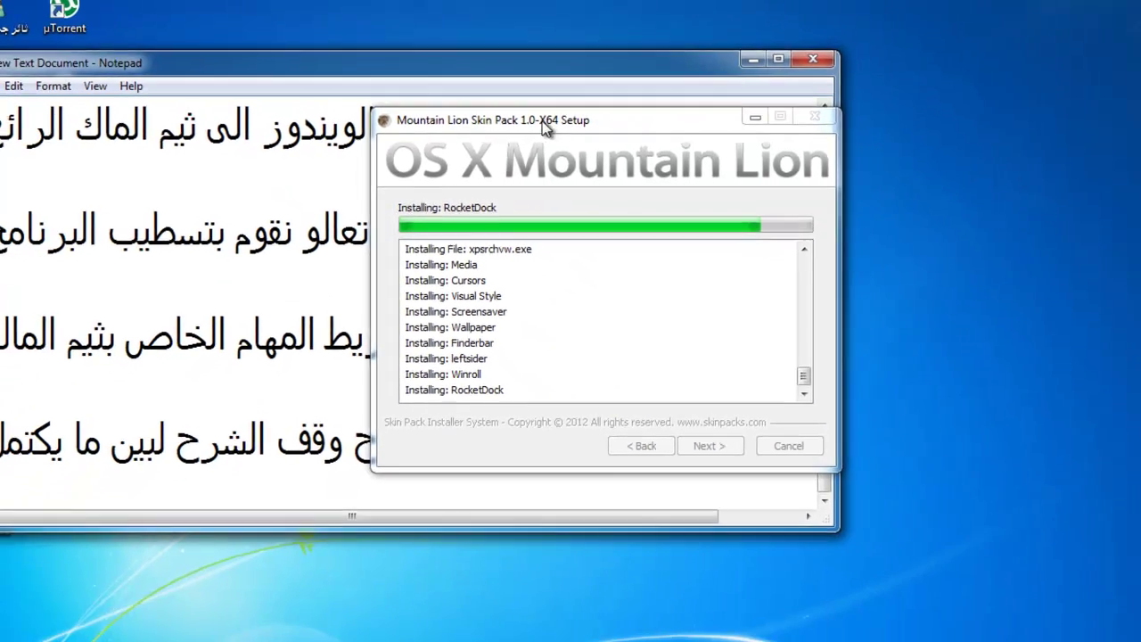
Step: Move the setup window and the note apart and add the line "ملاحضة الثيم موجود ٦٤" to the note
left_click_drag(546, 127, 945, 100)
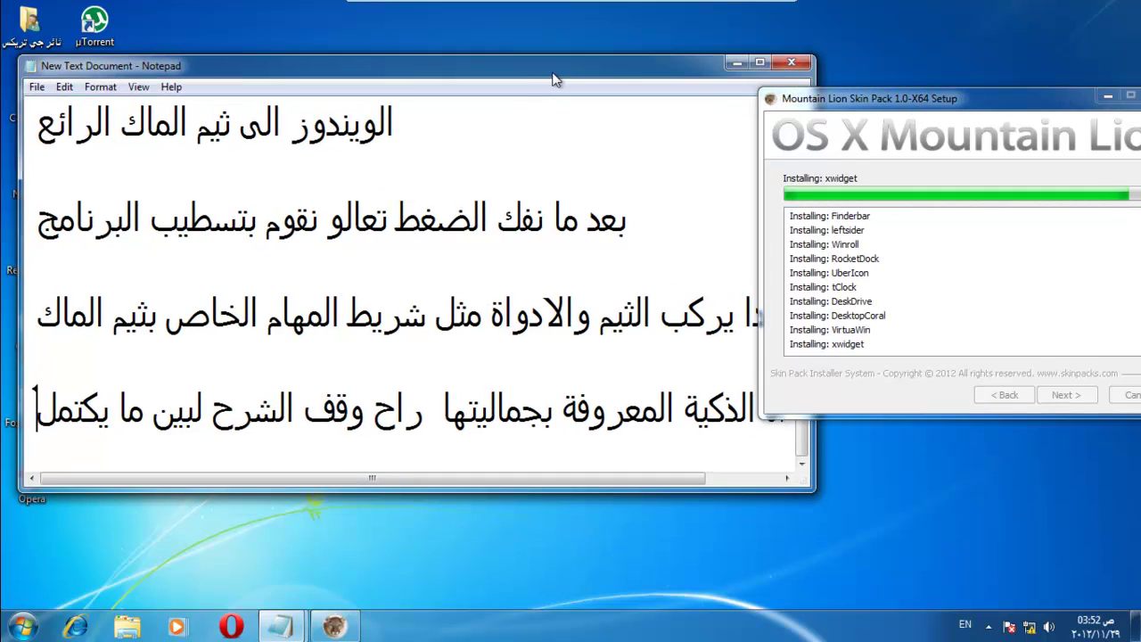
left_click_drag(553, 79, 561, 78)
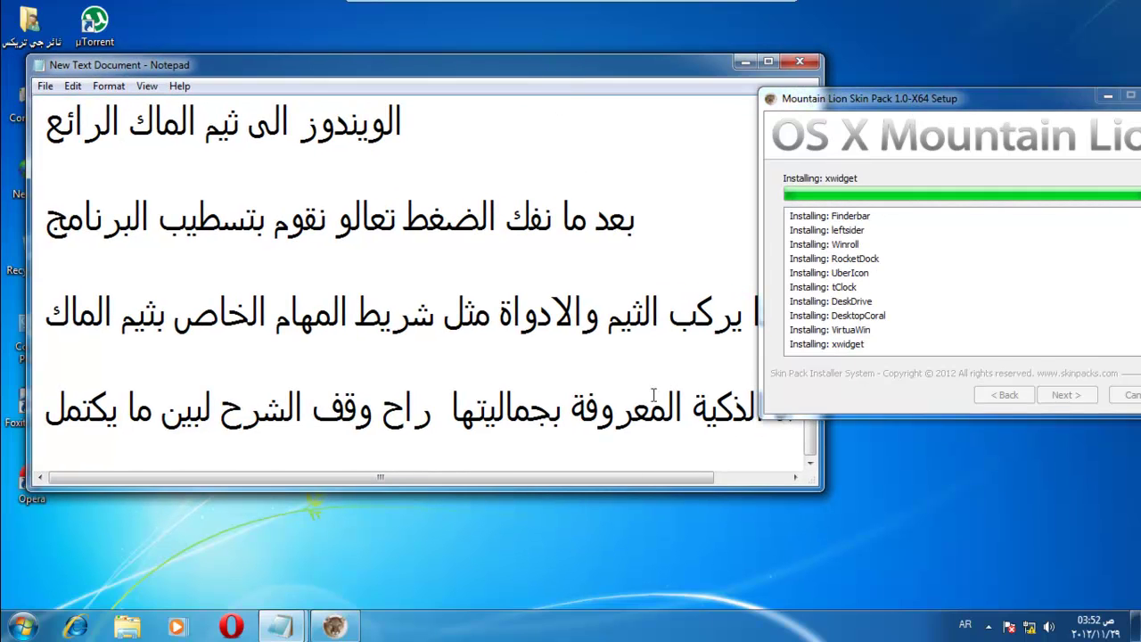
key("Return")
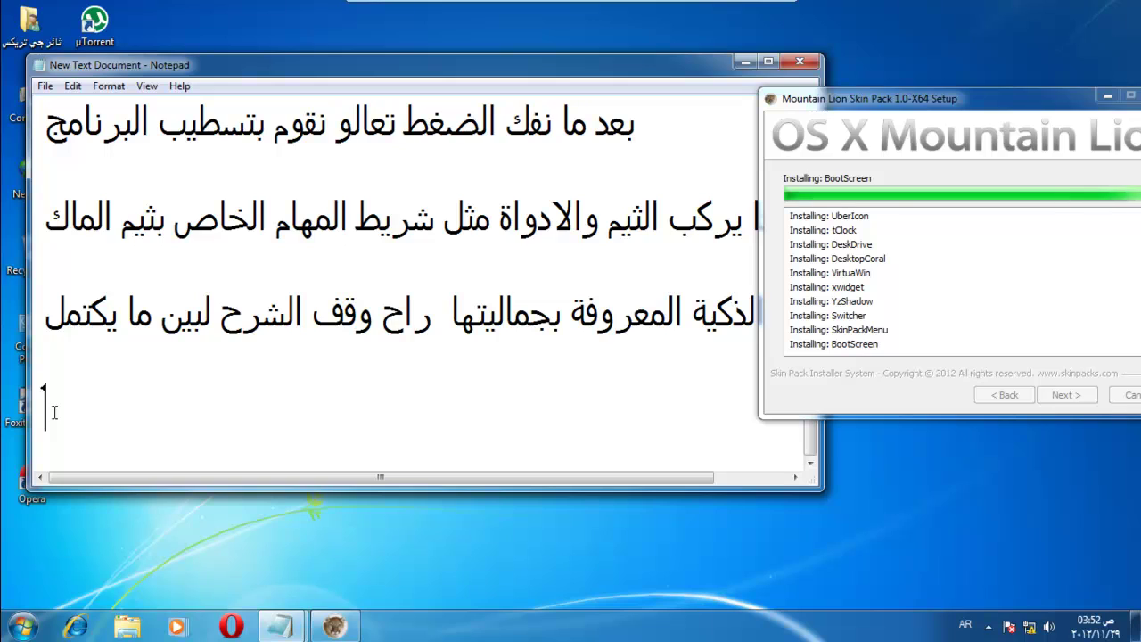
type("ملاحضة")
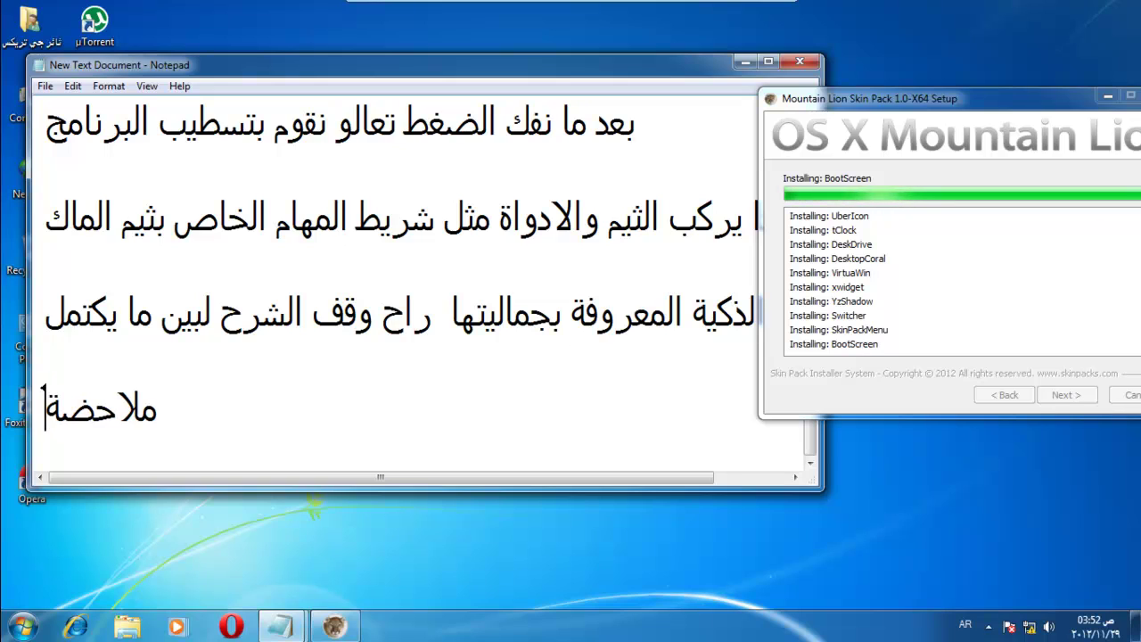
type(" الثيم موجود")
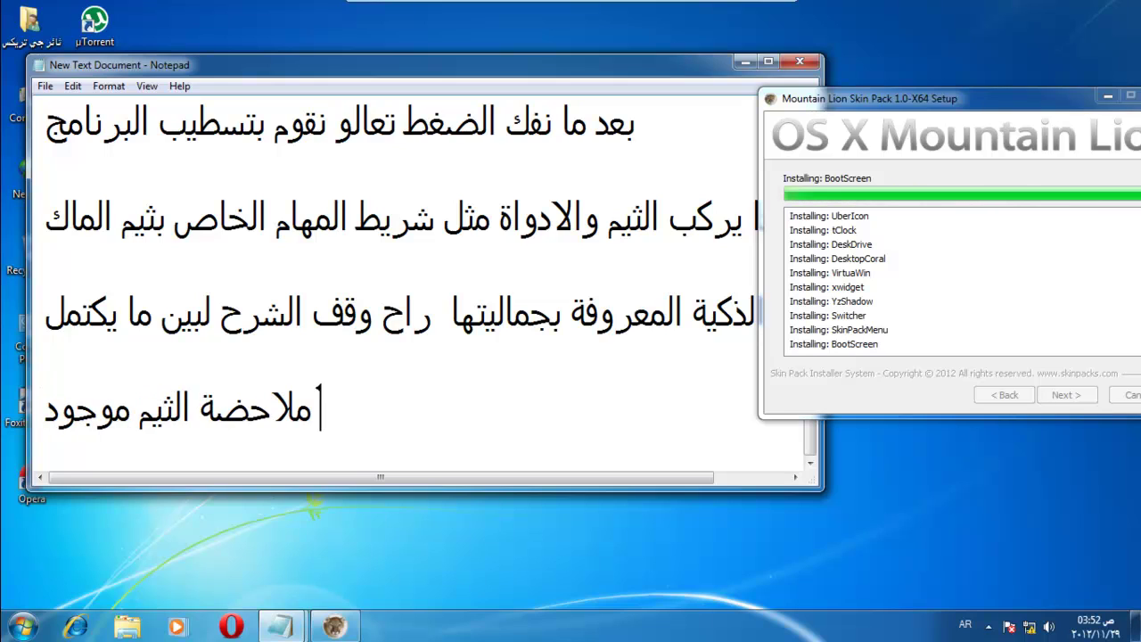
type("64")
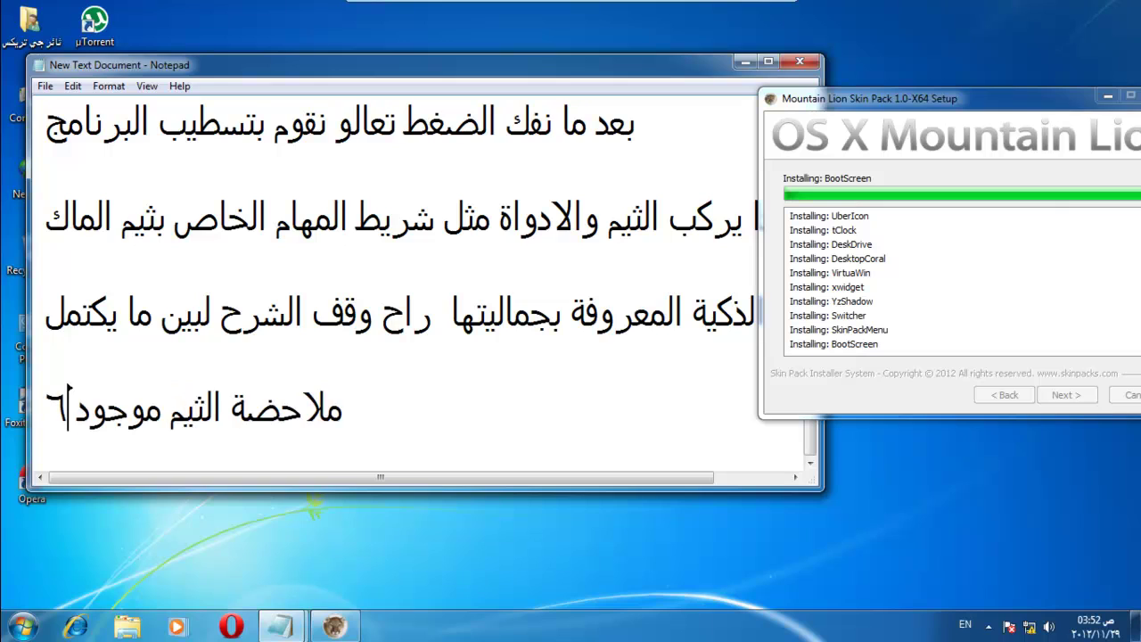
Step: Add a separate line reading "32 بت" below the 64 remark in the note
key("Return")
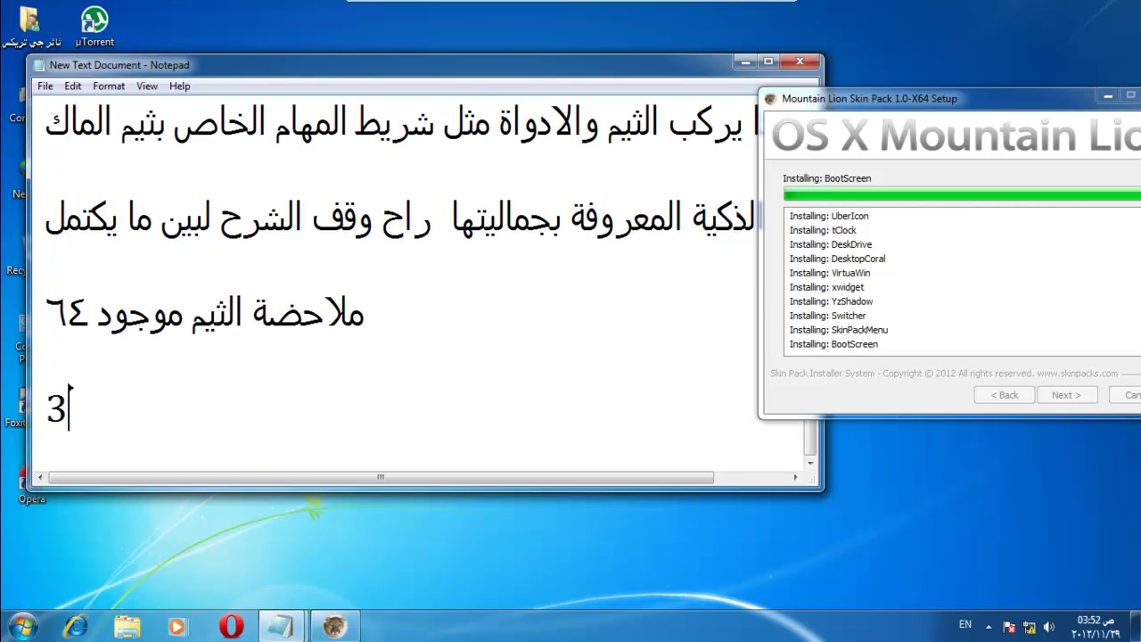
type("32 f")
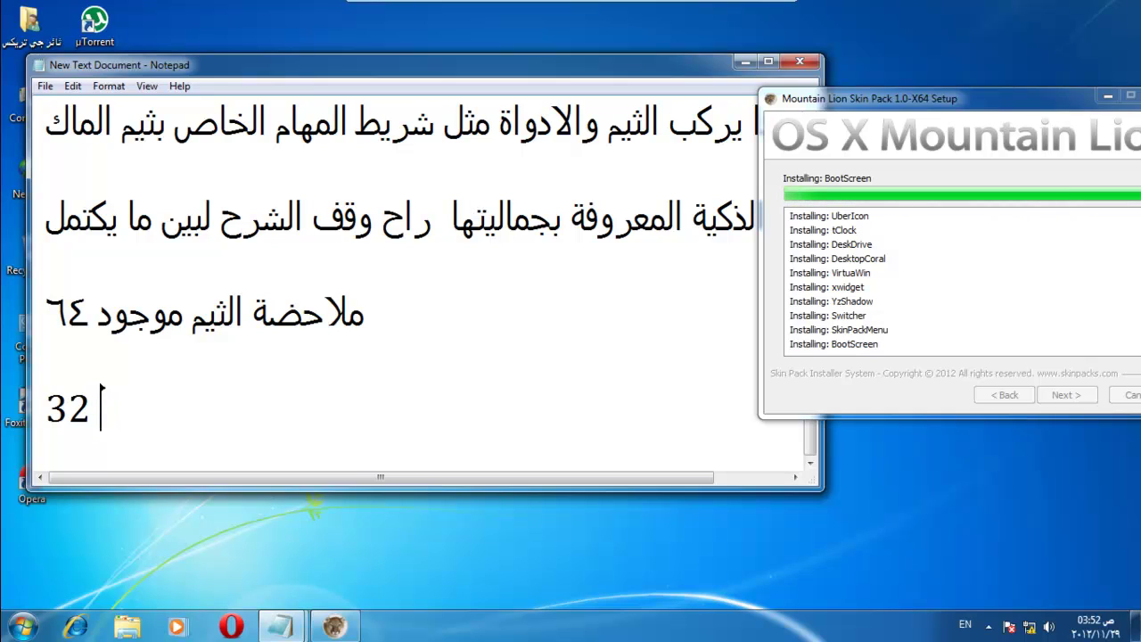
key("alt+shift")
type("بت")
Step: Add the line "وروابط التحميل اسفل الفيديو" to the note and start a new paragraph below it
key("Return")
key("Return")
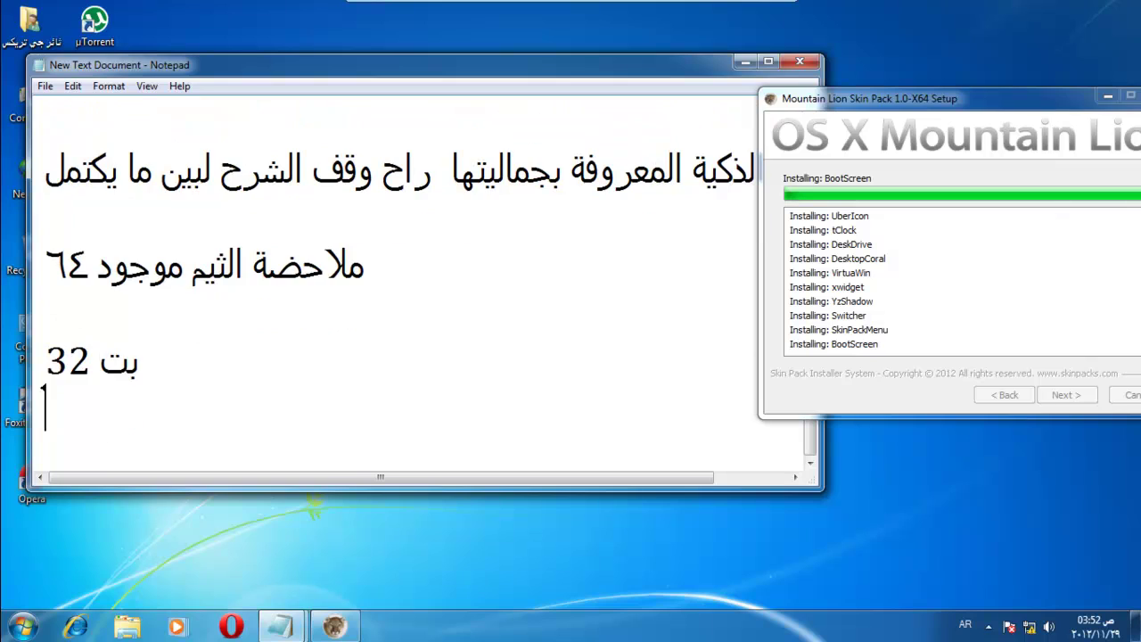
type("ورو")
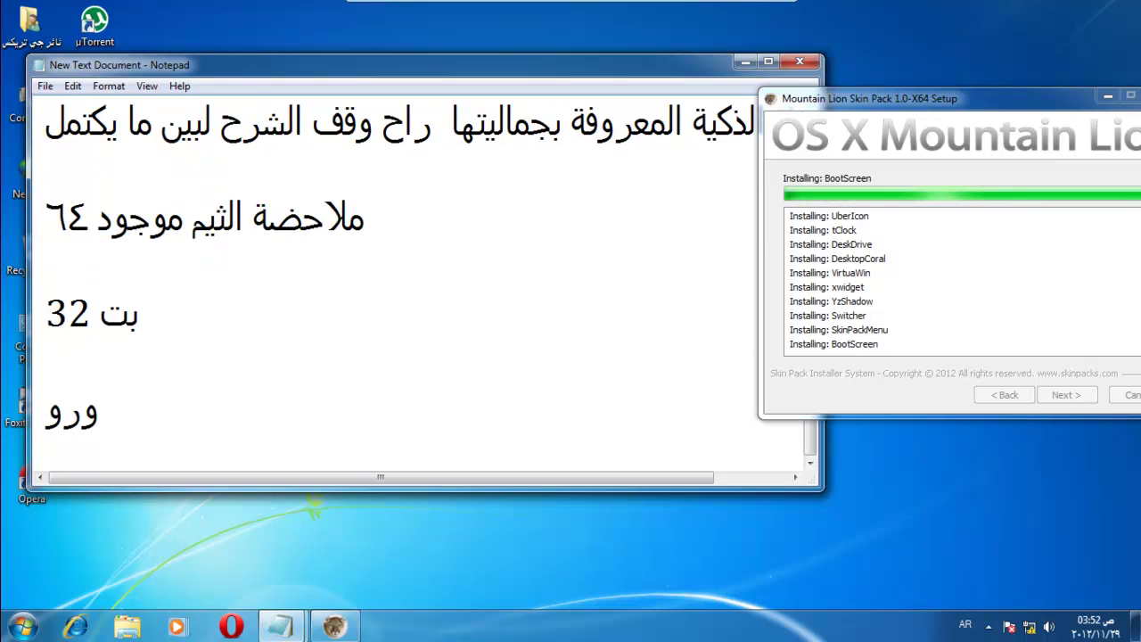
type("ابط الت")
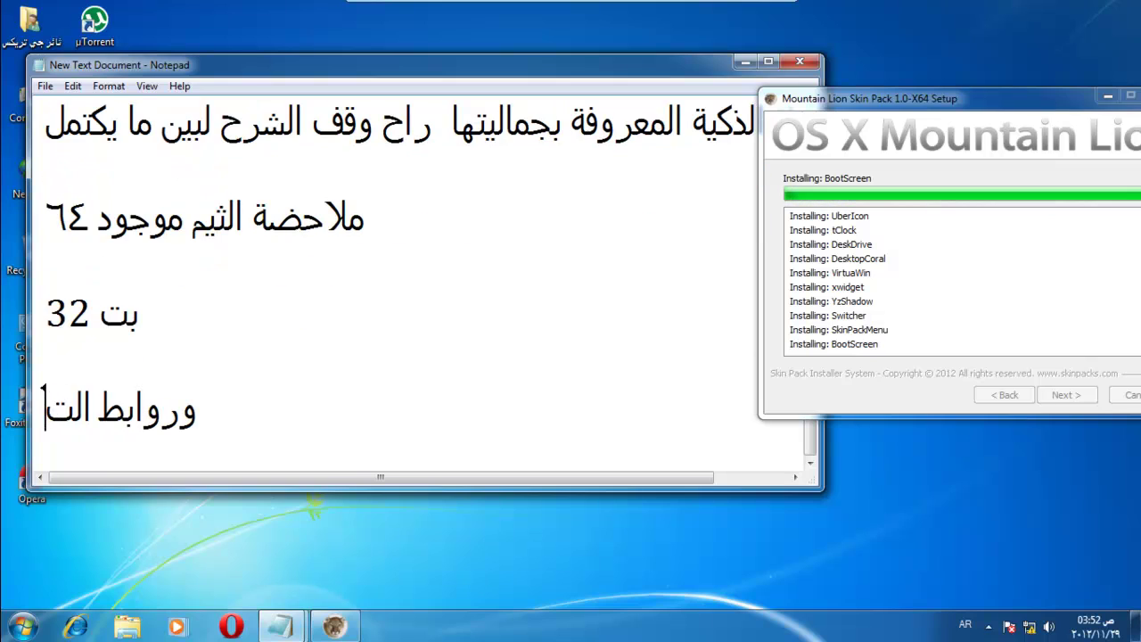
type("حميل اسفل")
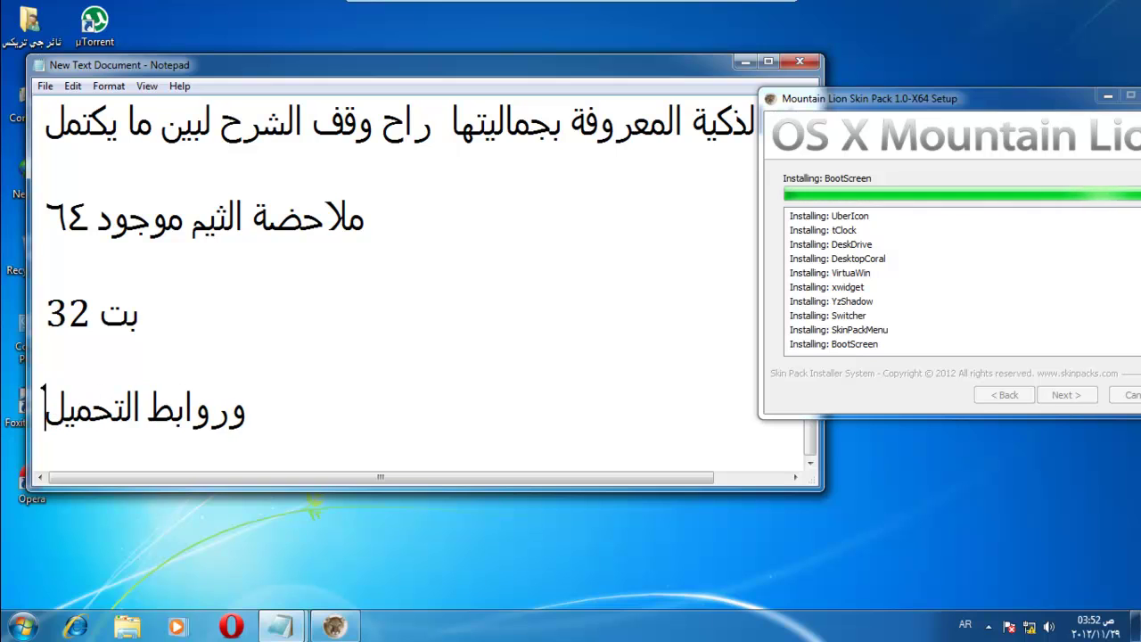
type(" الفيديو")
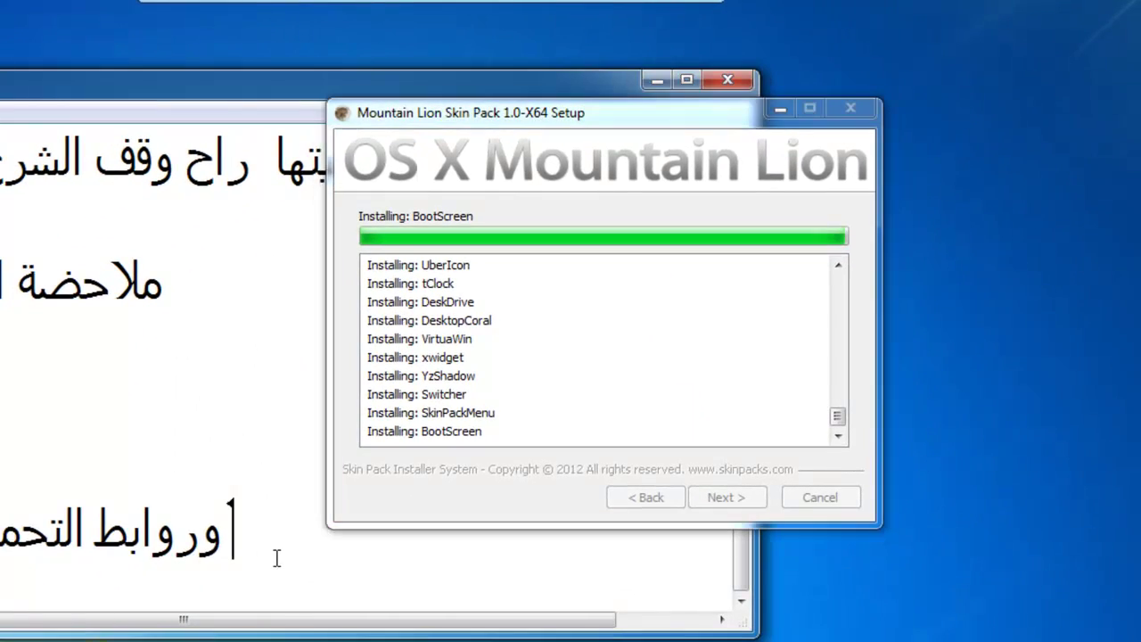
key("Return")
key("Return")
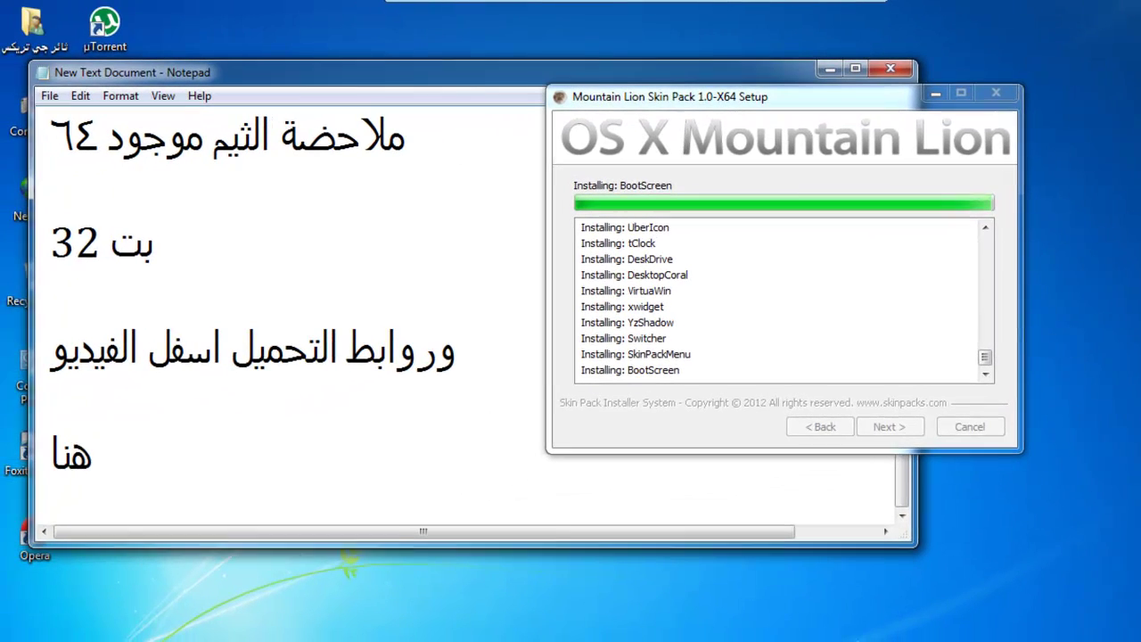
Step: Complete the note's last line so it reads "هنا قارب على الانتهاء"
type("قارب على الا")
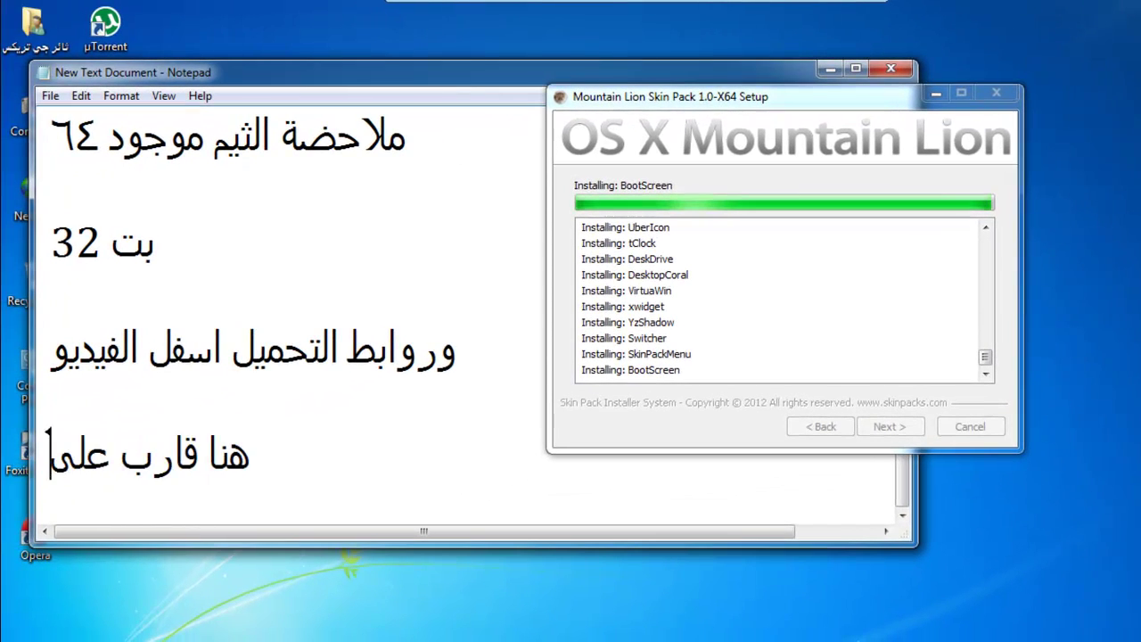
type("ها")
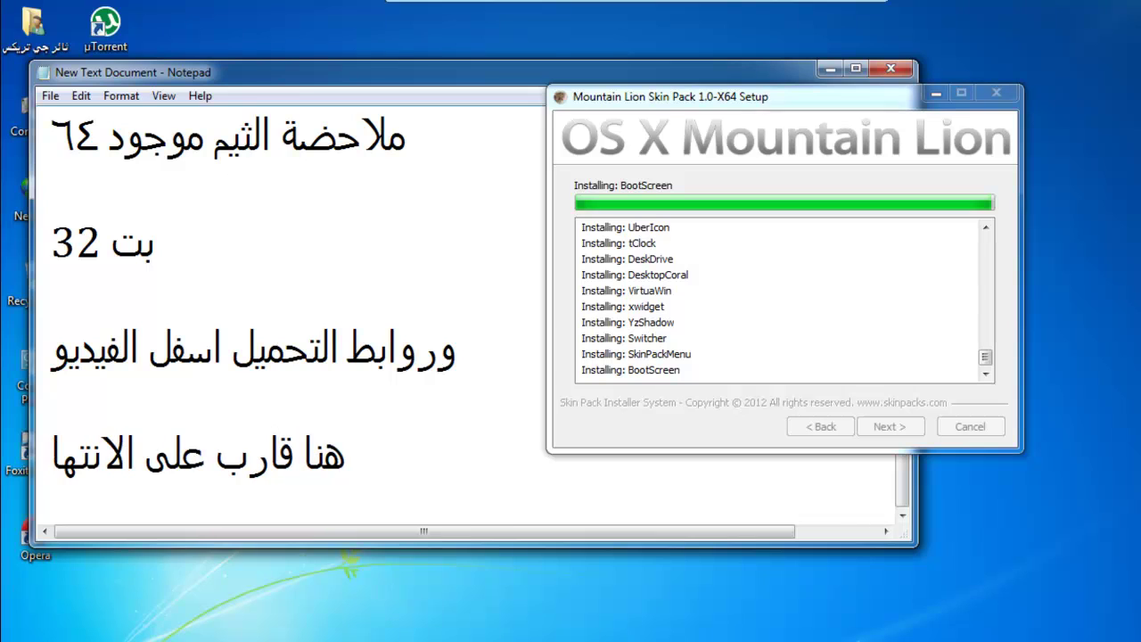
type("ء")
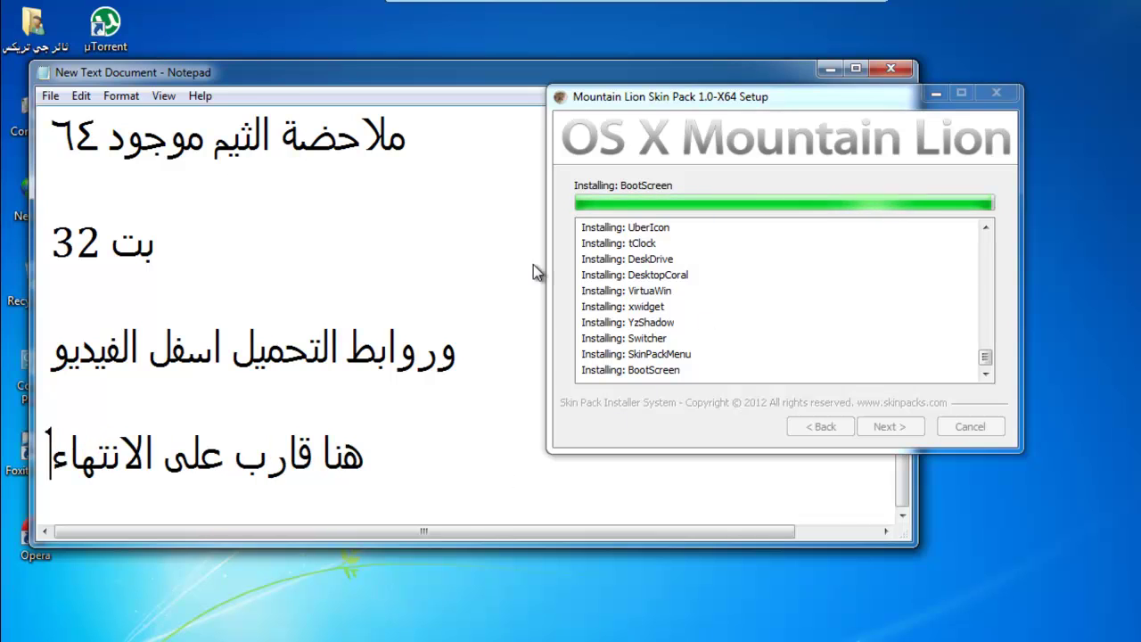
Step: Minimize the note, move the Mountain Lion setup window toward the middle of the desktop, and refresh the desktop
left_click(830, 69)
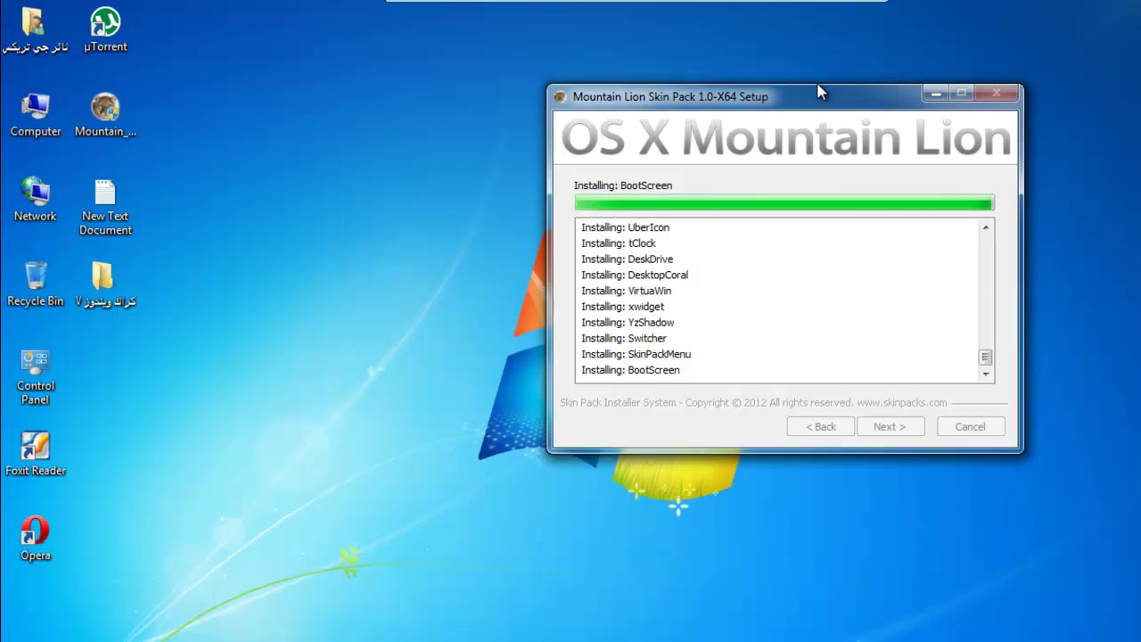
left_click_drag(805, 106, 792, 112)
left_click_drag(656, 118, 510, 166)
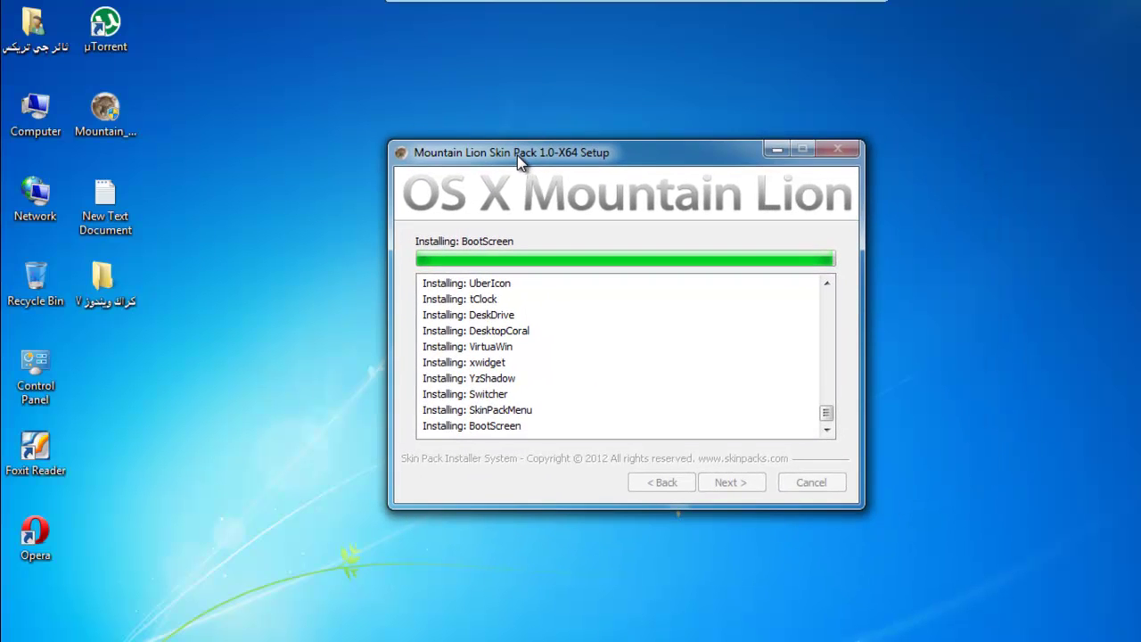
right_click(534, 97)
left_click(581, 150)
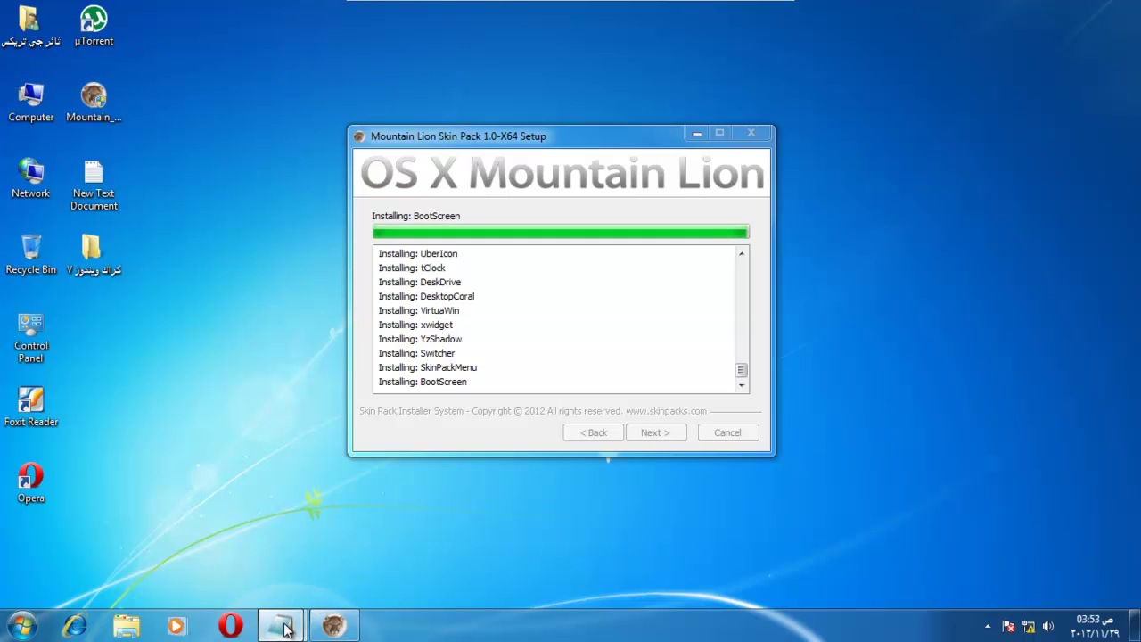
Step: Restore the minimized note and shift the setup window aside to uncover its text
left_click(343, 492)
left_click(346, 447)
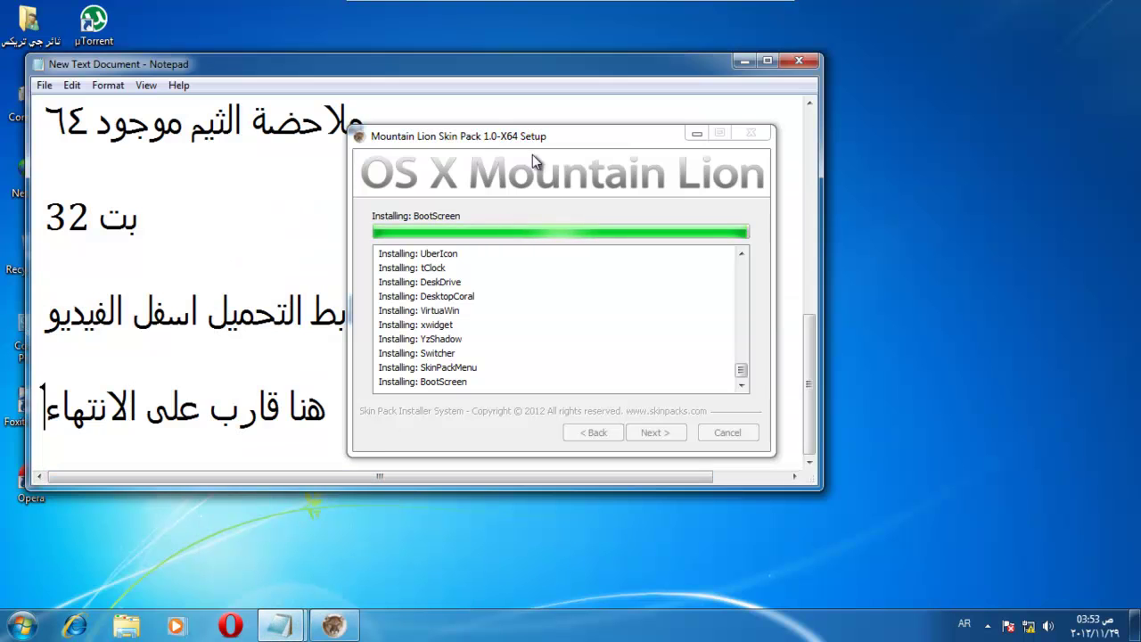
left_click_drag(532, 136, 836, 79)
Step: Add blank lines to the note and write "ولمعرفة نوع جهازك اذا كان ٦٤ او" below them
left_click(448, 402)
key("Return")
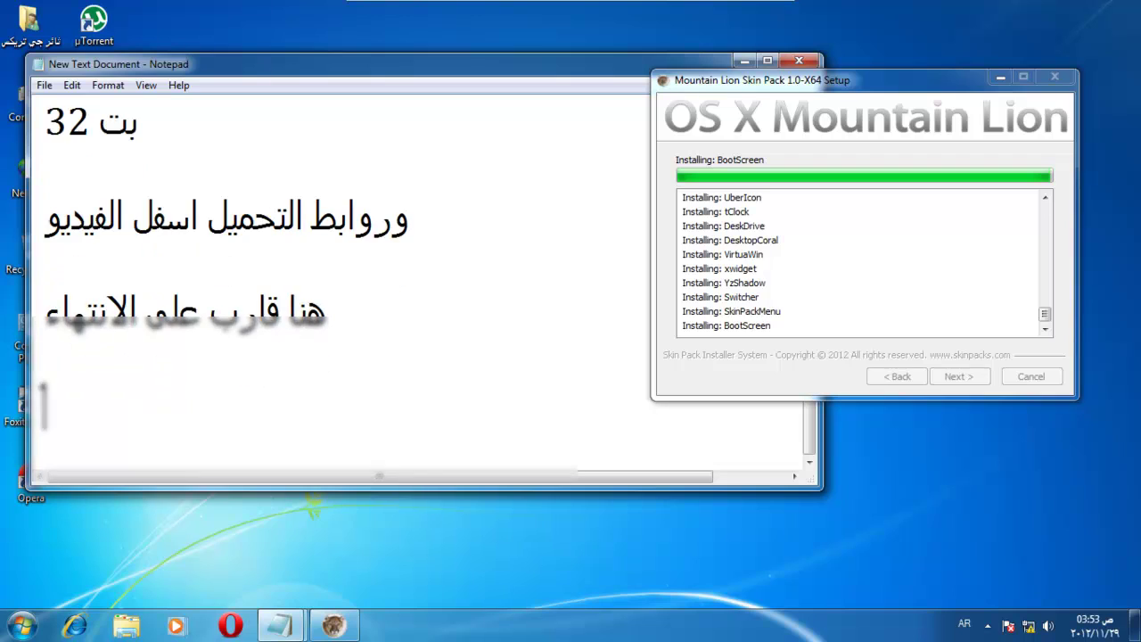
key("Return")
key("Return")
type("واسعرقة نوع")
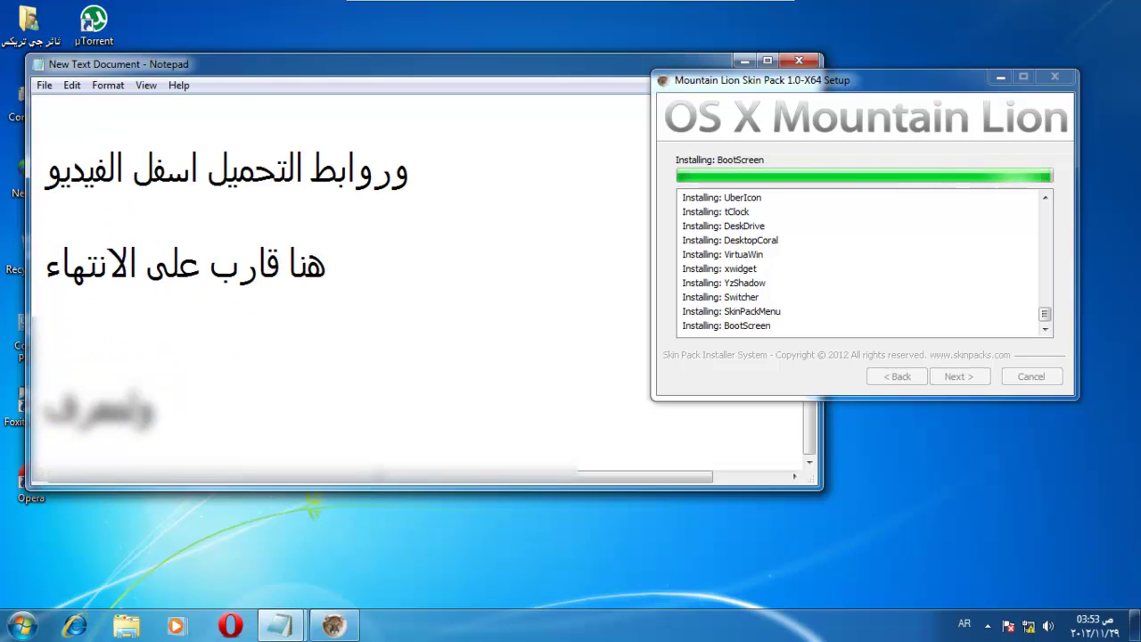
type(" سكين")
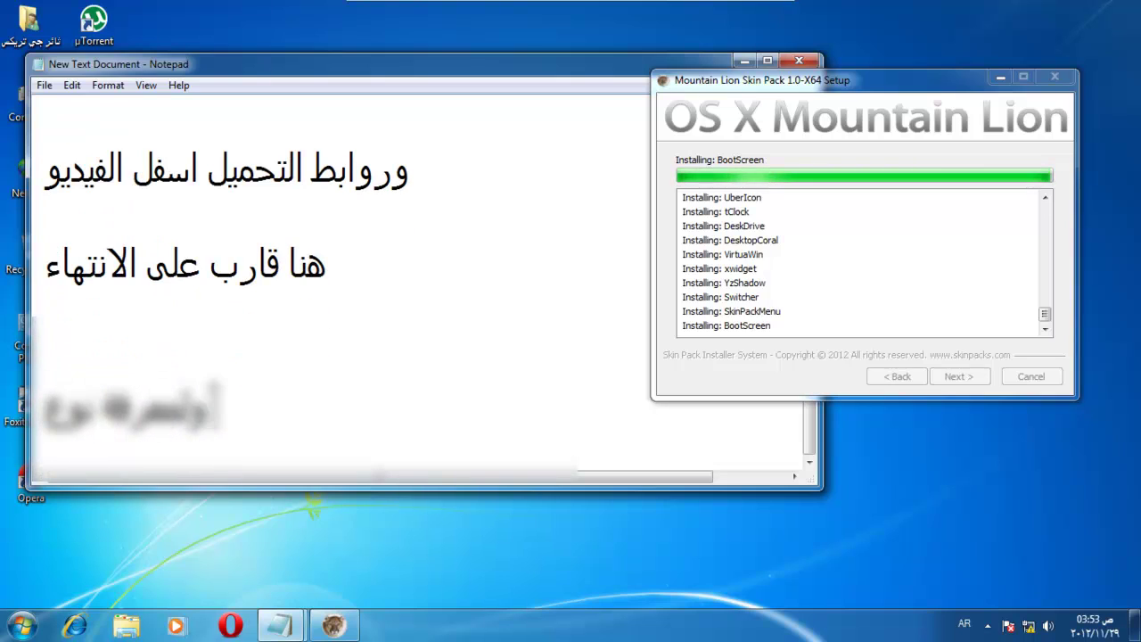
type("ات انا")
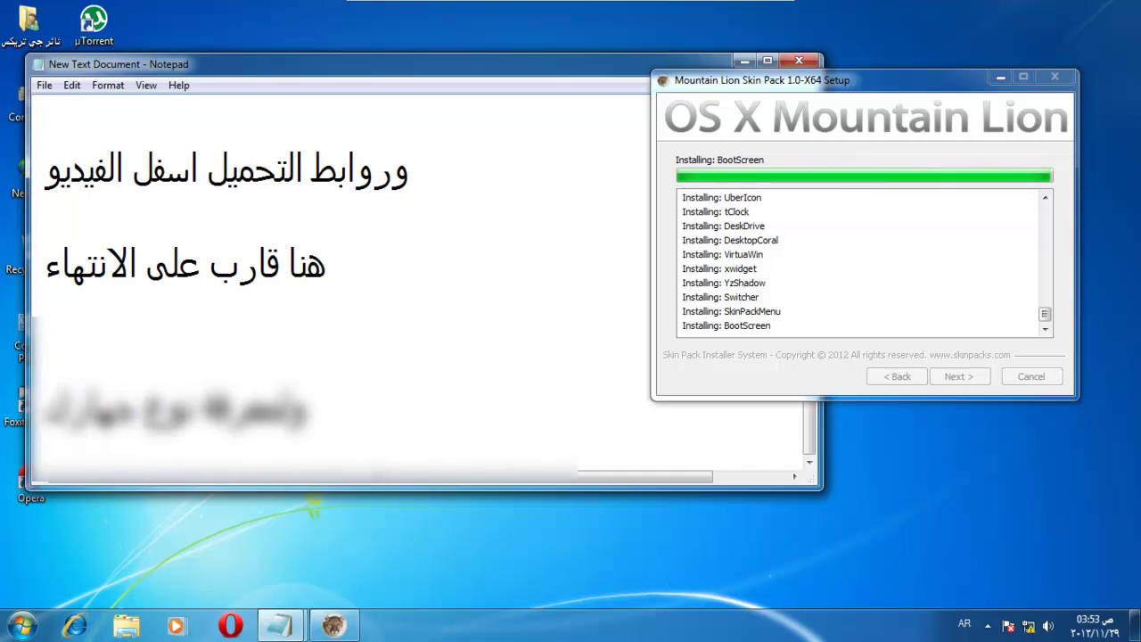
type(" كل")
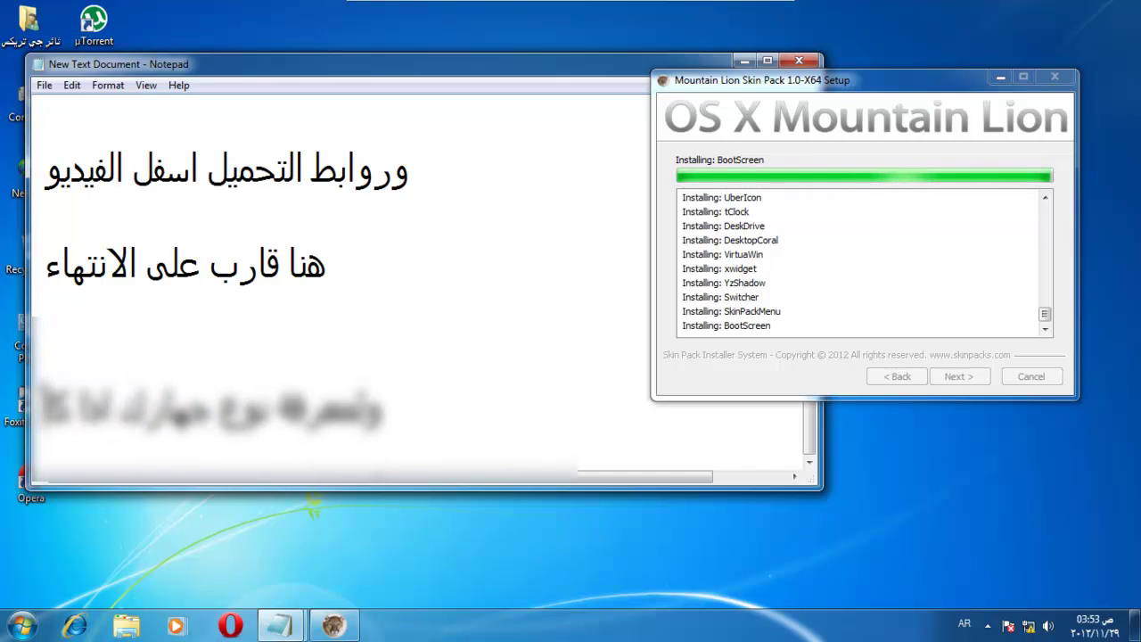
type(" شي")
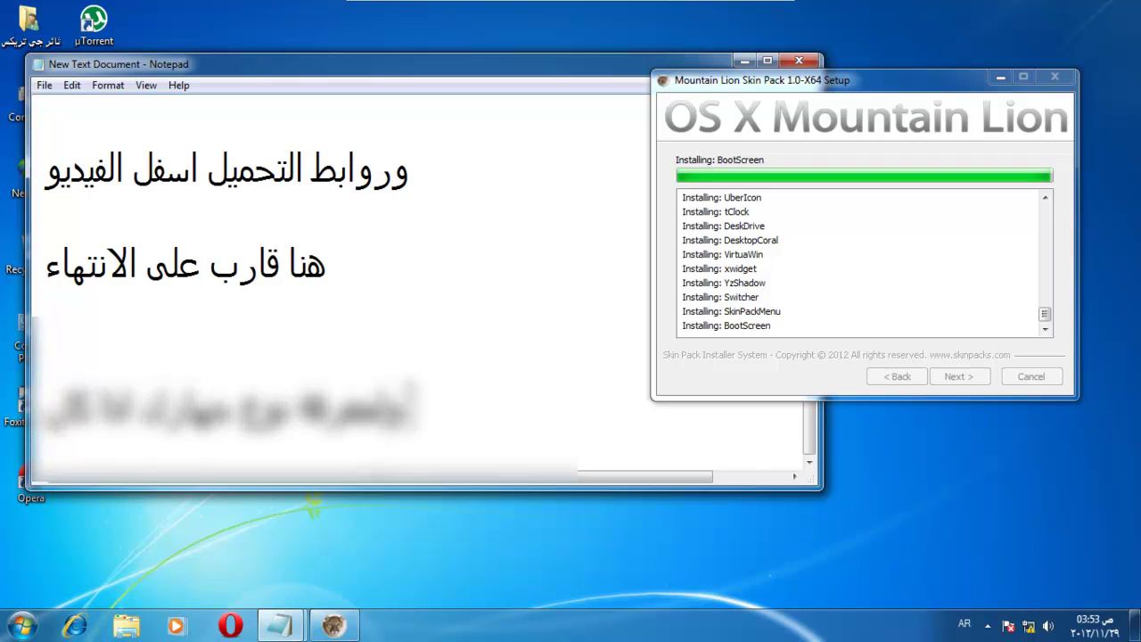
type(" لو")
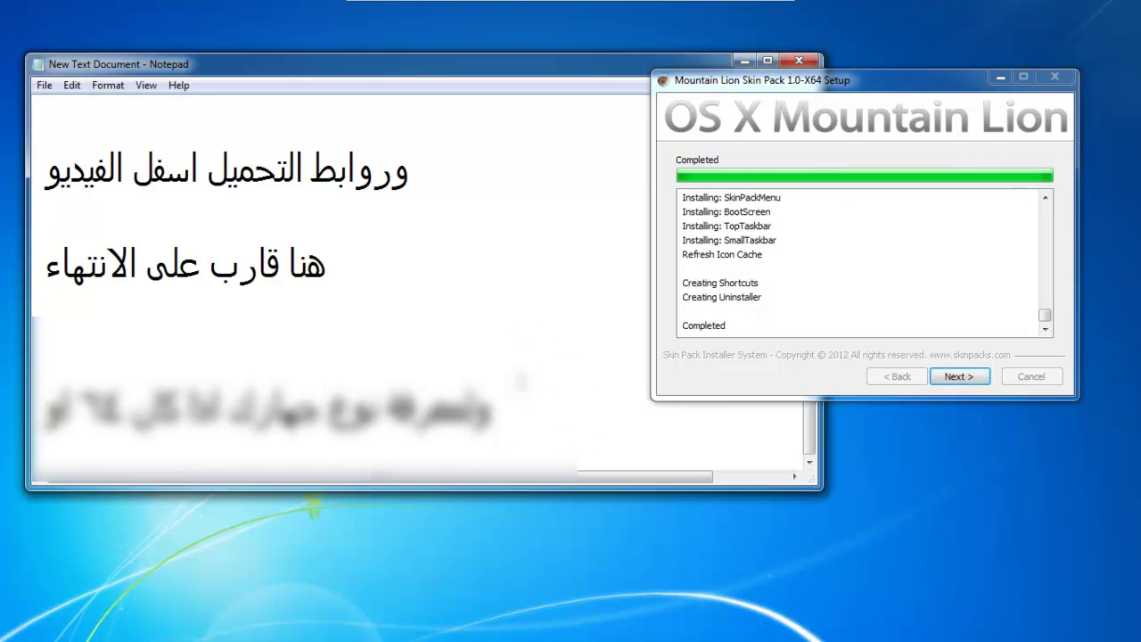
Step: Rearrange the note and the setup window so the whole setup window is visible in front
left_click_drag(777, 84, 904, 96)
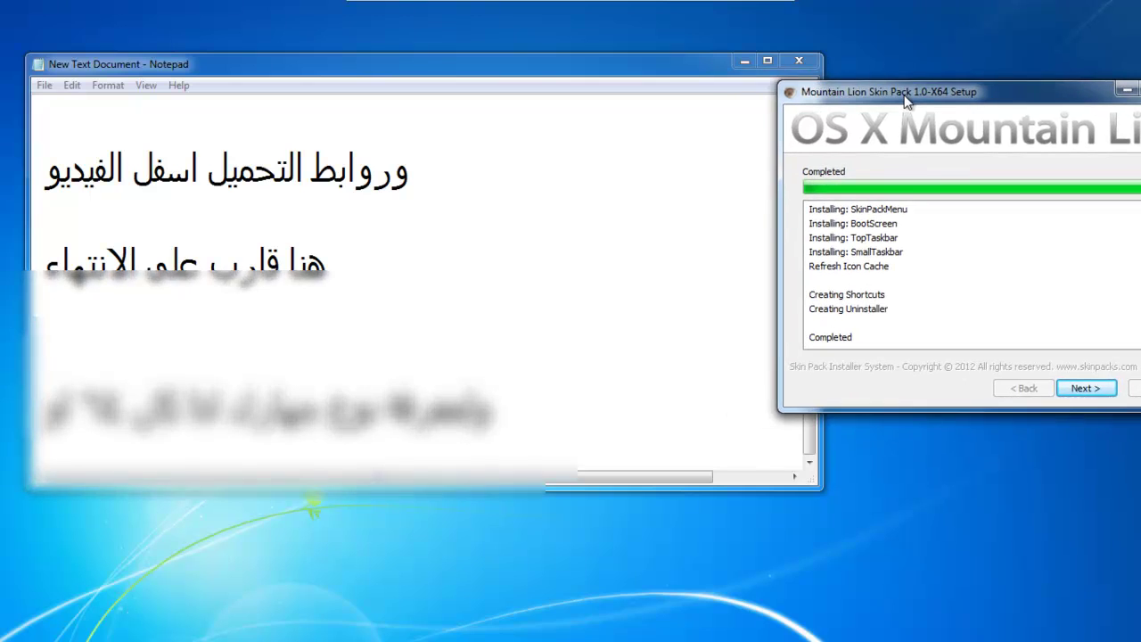
left_click_drag(736, 67, 630, 62)
left_click_drag(828, 95, 555, 86)
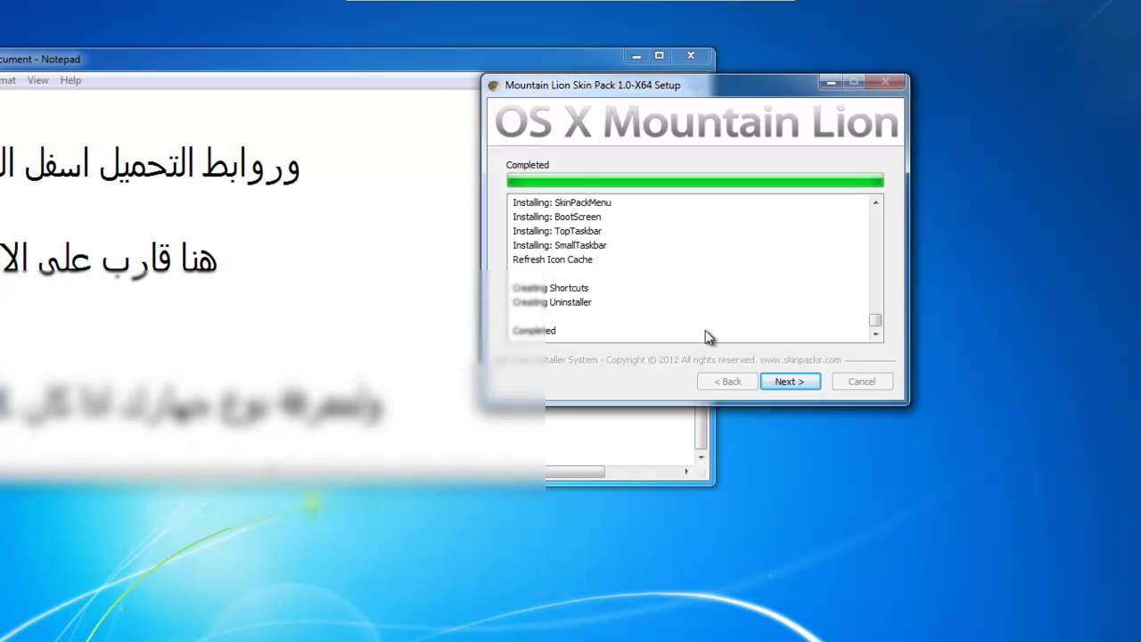
Step: Advance the Mountain Lion setup to its final page, finish it with the Reboot now option, and close the open note
left_click(790, 382)
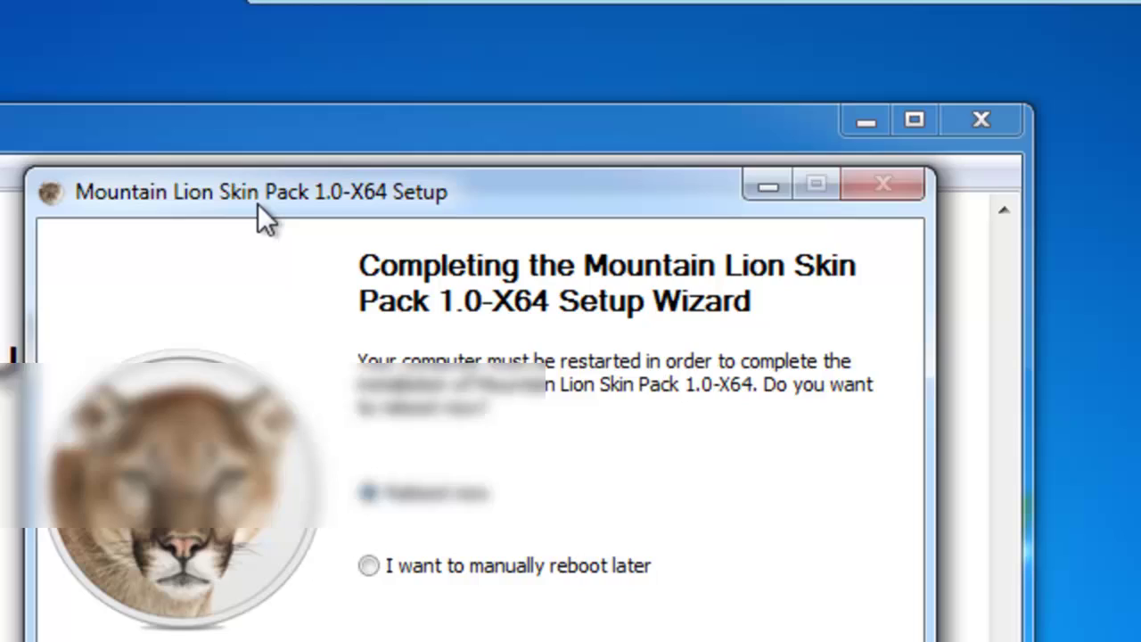
left_click_drag(258, 203, 119, 273)
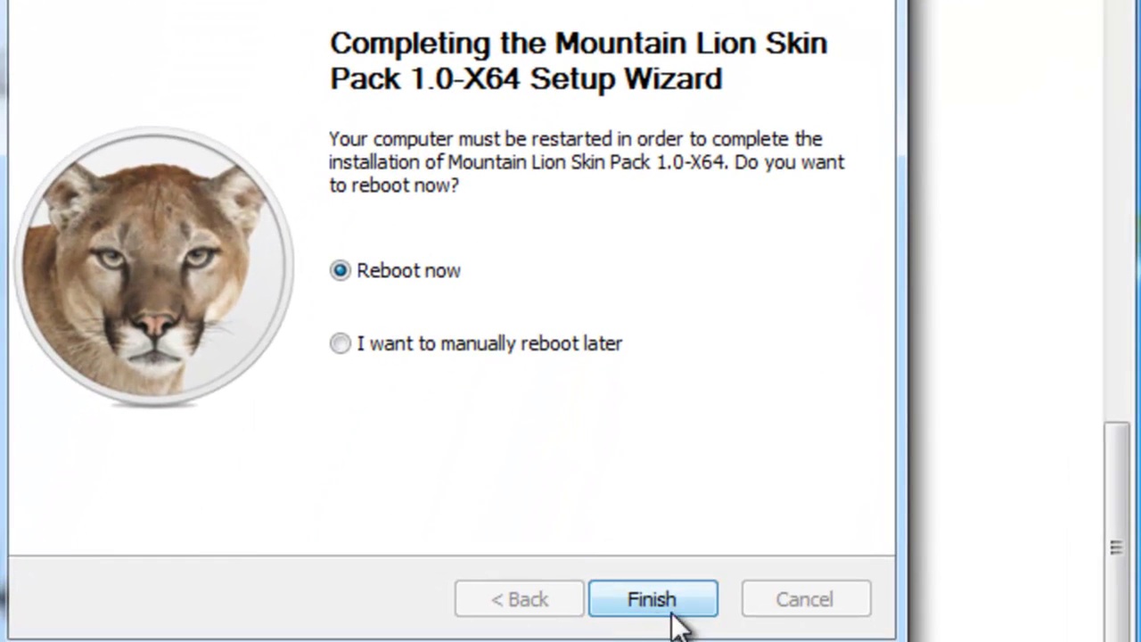
left_click(674, 619)
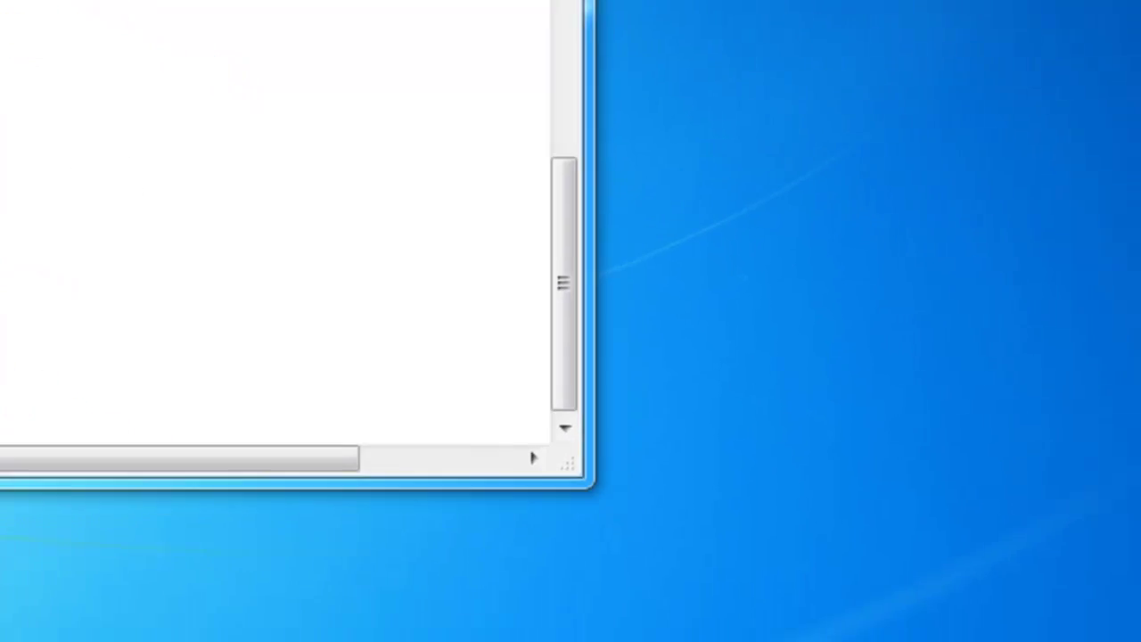
key("alt+F4")
left_click(115, 114)
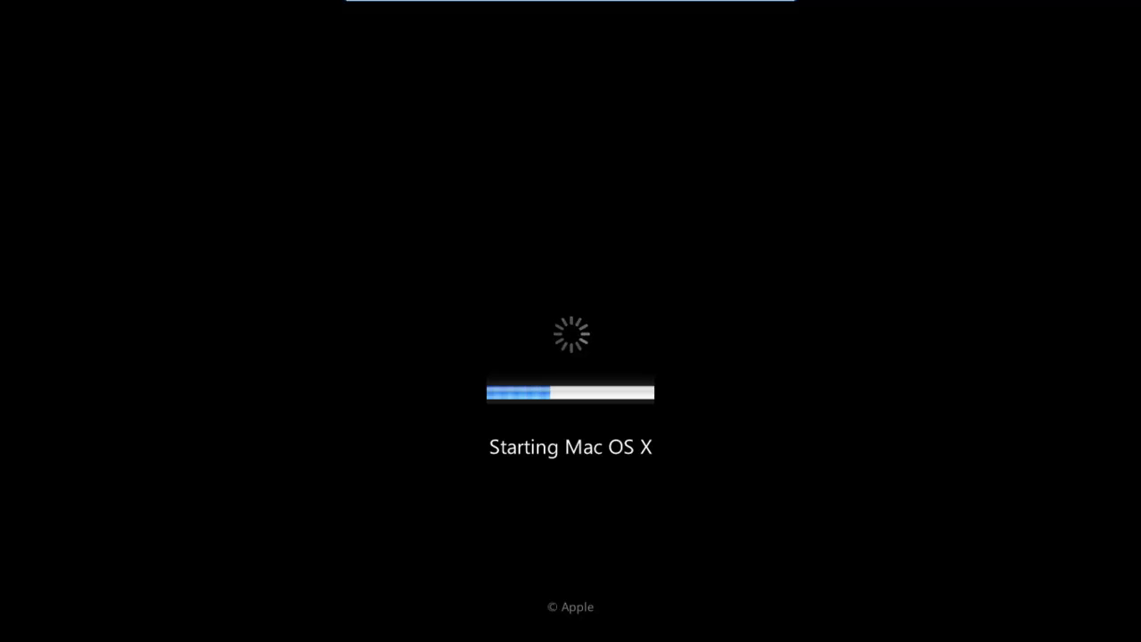
Step: Take the virtual machine out of full screen during startup, then return it to full screen
key("ctrl+alt+Return")
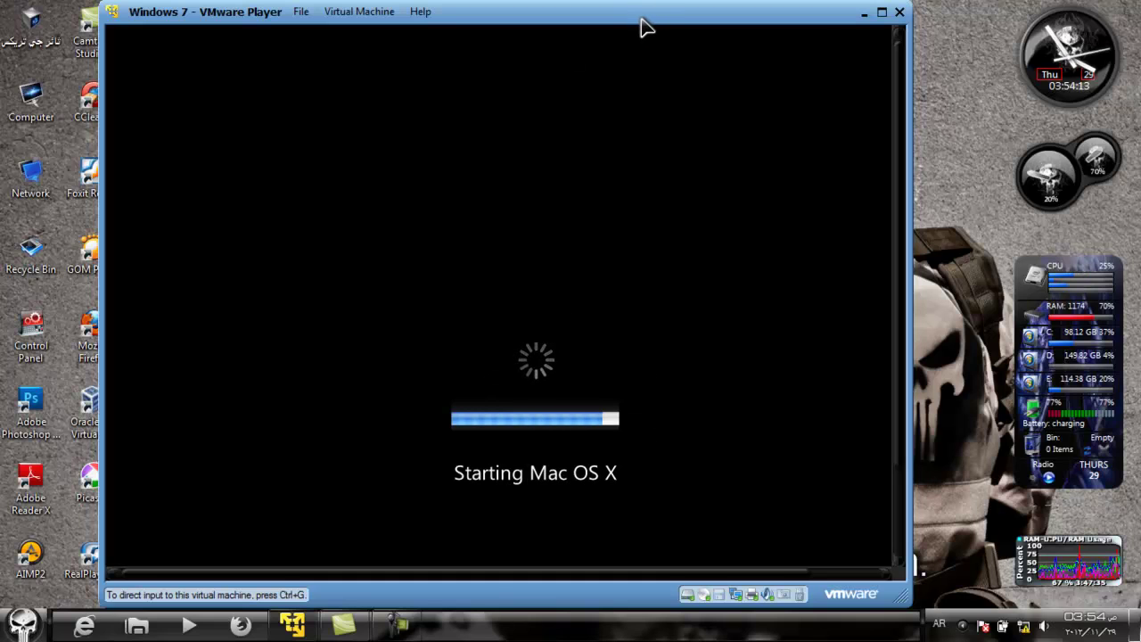
left_click_drag(645, 26, 660, 29)
left_click(898, 14)
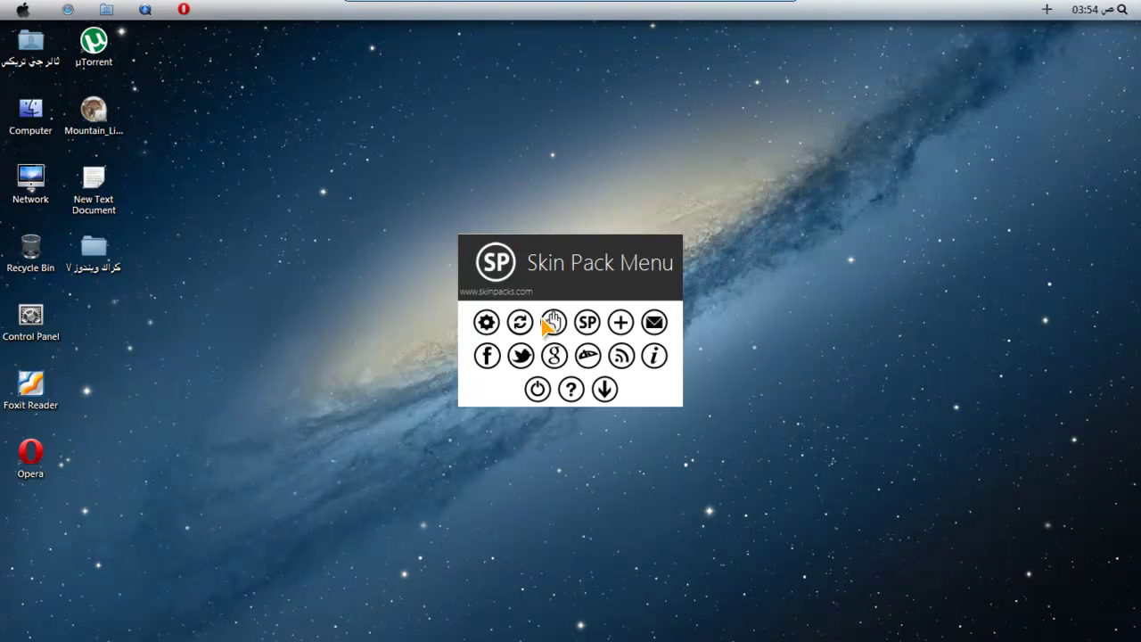
Step: Dismiss the Skin Pack Menu and the permission prompt, and close the browser window that opened
left_click(608, 394)
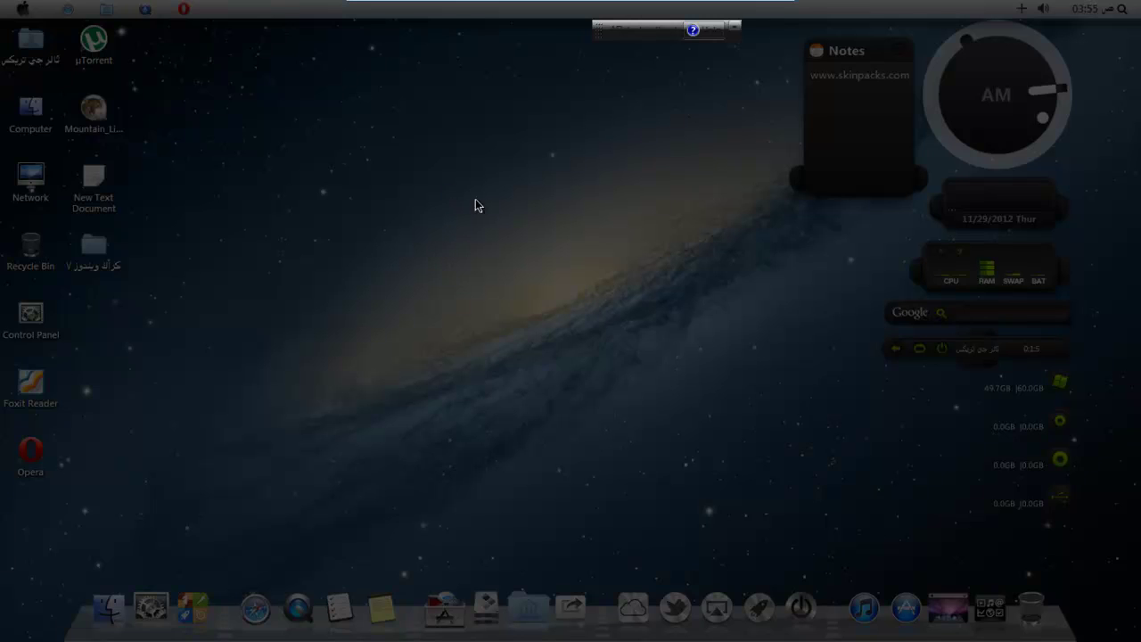
left_click(650, 362)
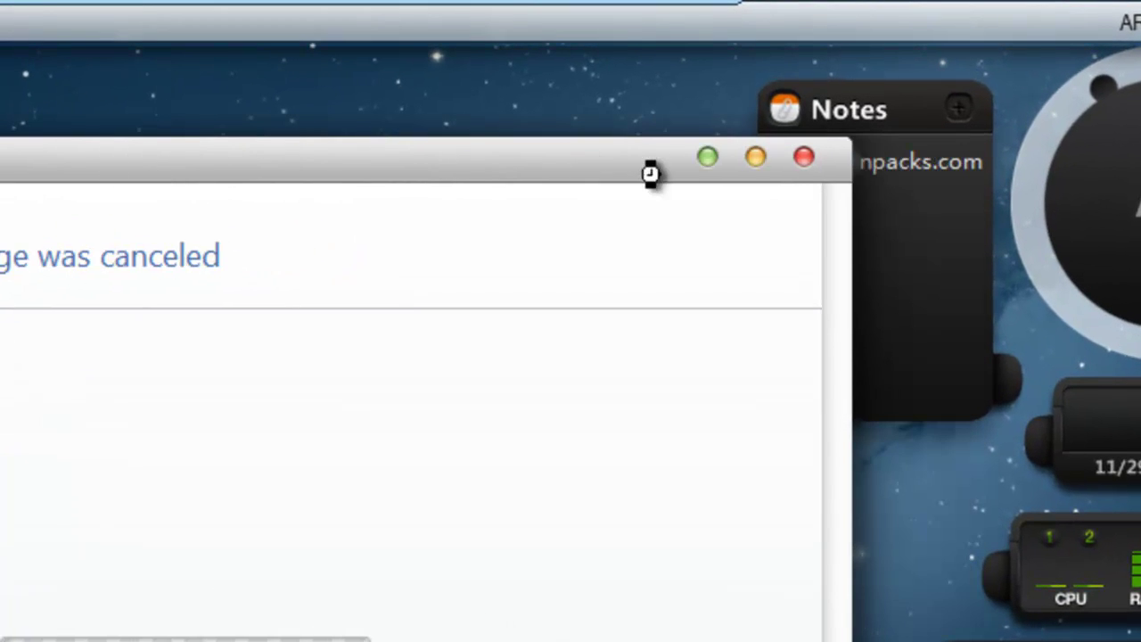
left_click(803, 158)
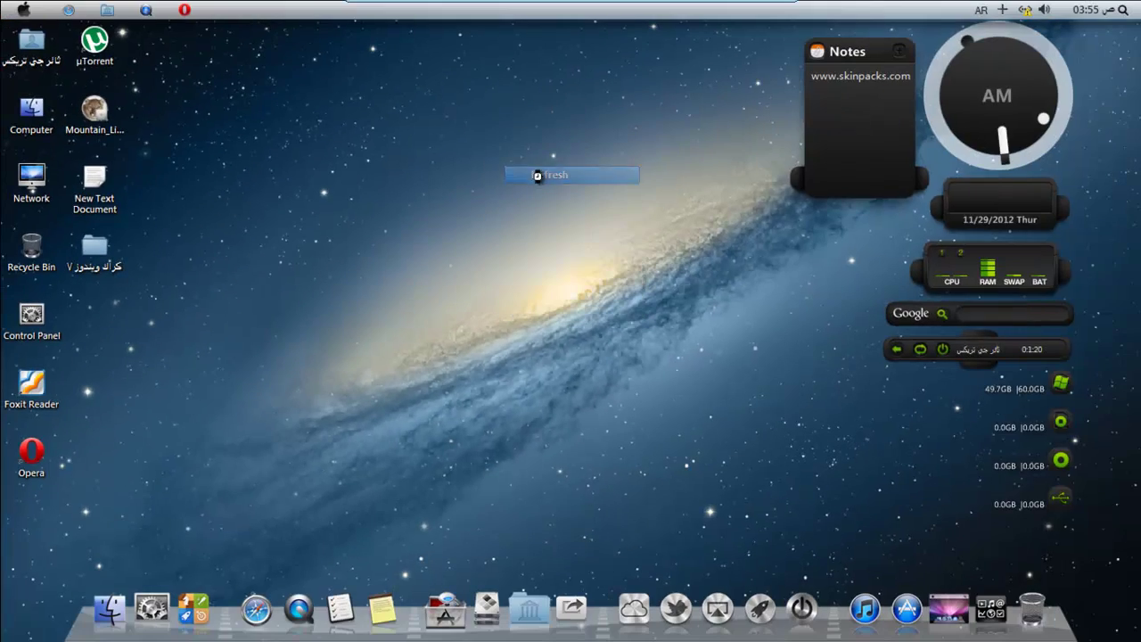
Step: Open the New Text Document note from the desktop and add blank lines below its text to get an empty page
left_click(107, 191)
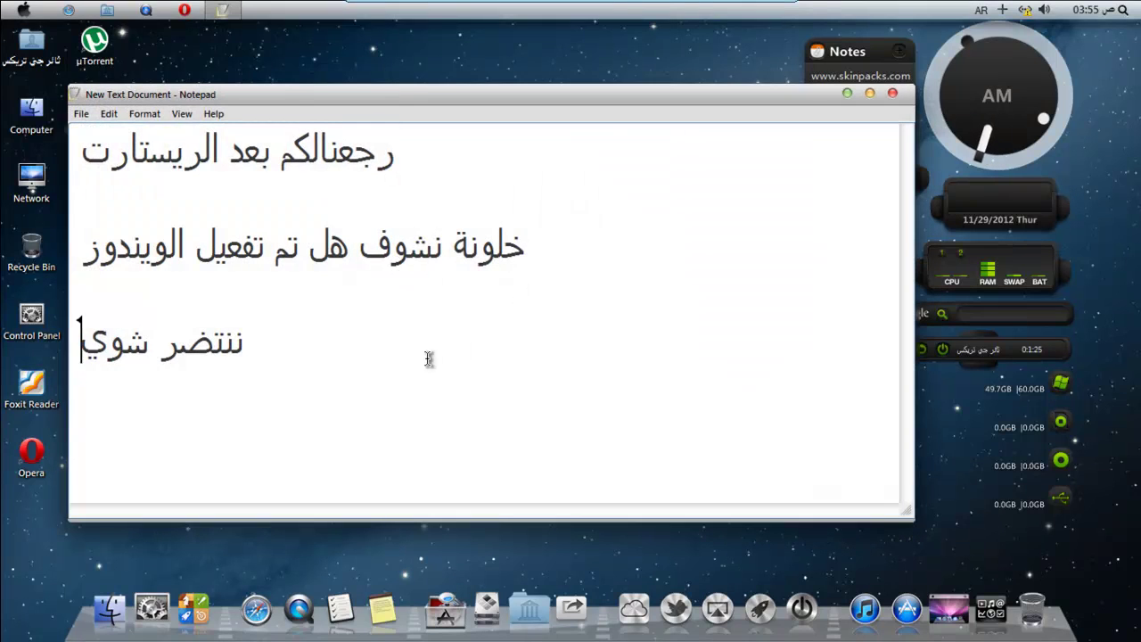
key("Return")
key("Return")
key("Return")
key("Return")
key("Return")
key("Return")
key("Return")
key("Return")
key("Return")
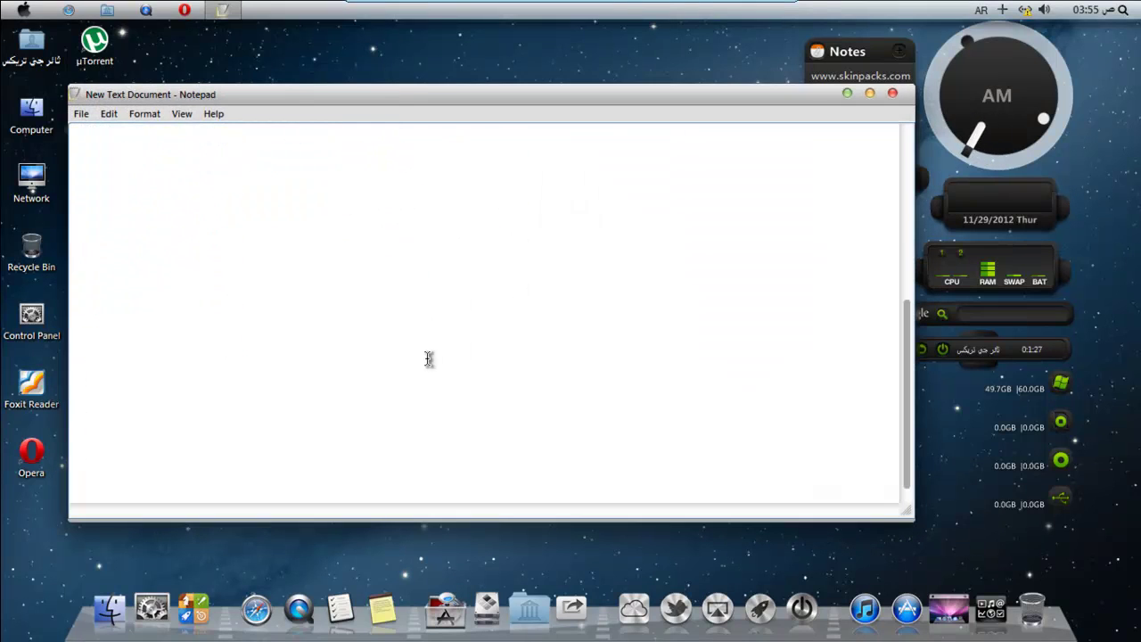
Step: Write the closing line "وياربي يكون عجبكم والتقيكم بدرس اخر انشالله" in the note
type("وياربي")
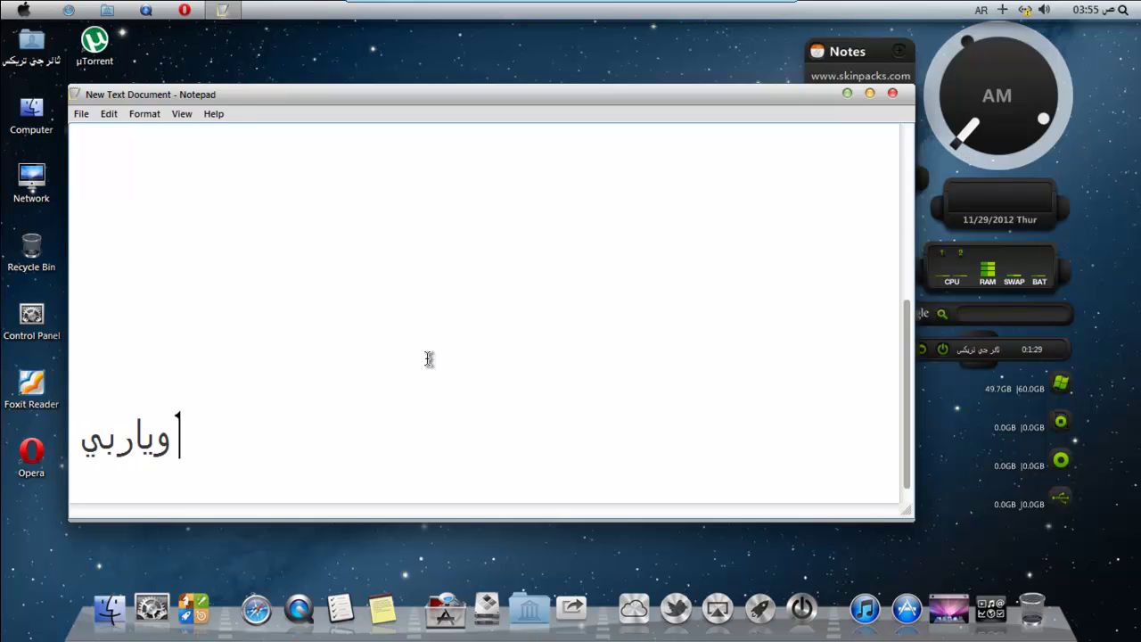
type(" ي")
key("Return")
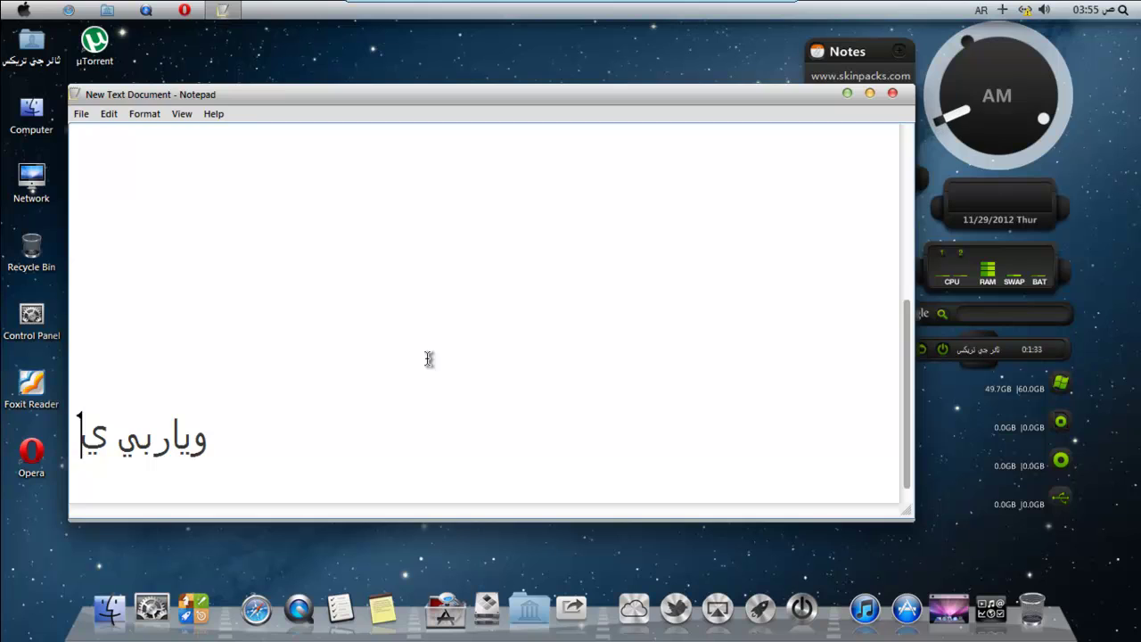
type("كون ع")
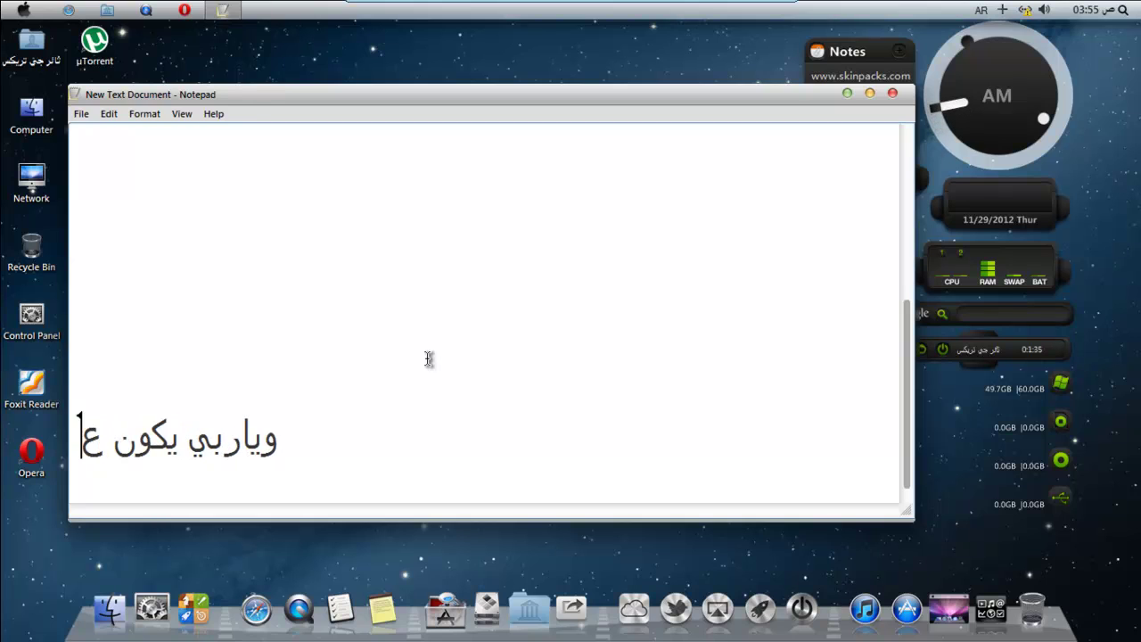
type("جبكم")
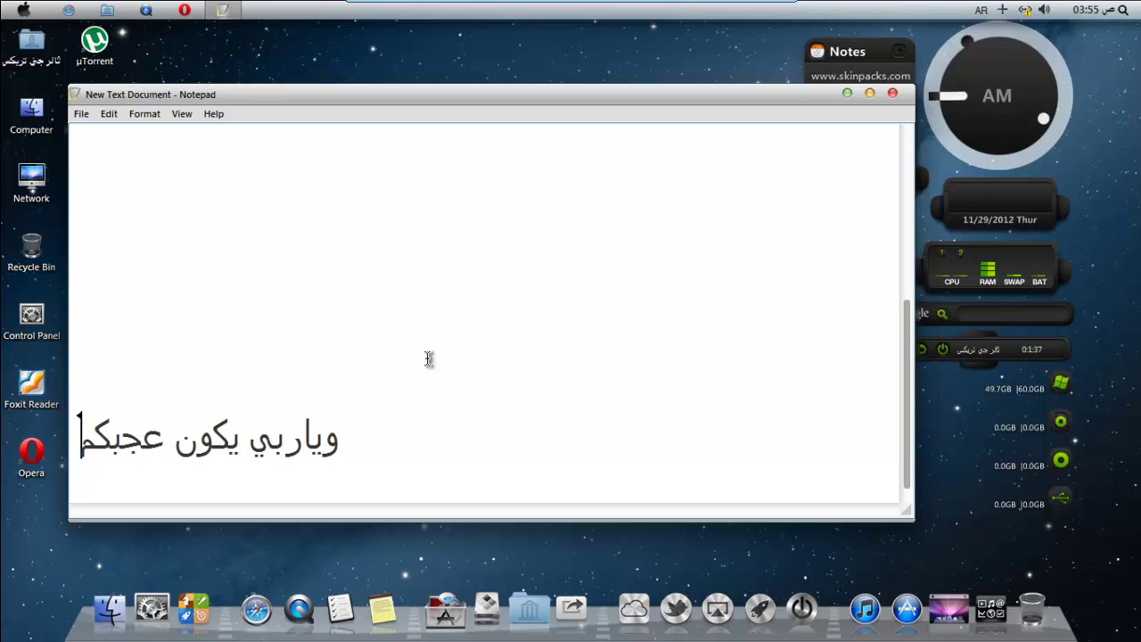
type(" والتقي")
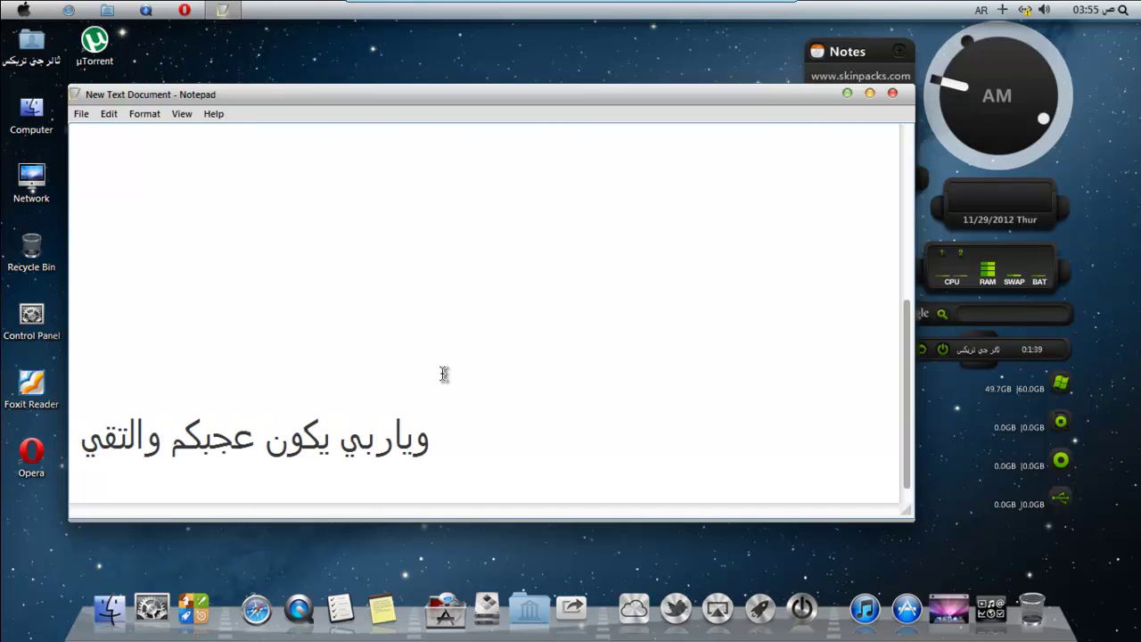
type("كم بدرس")
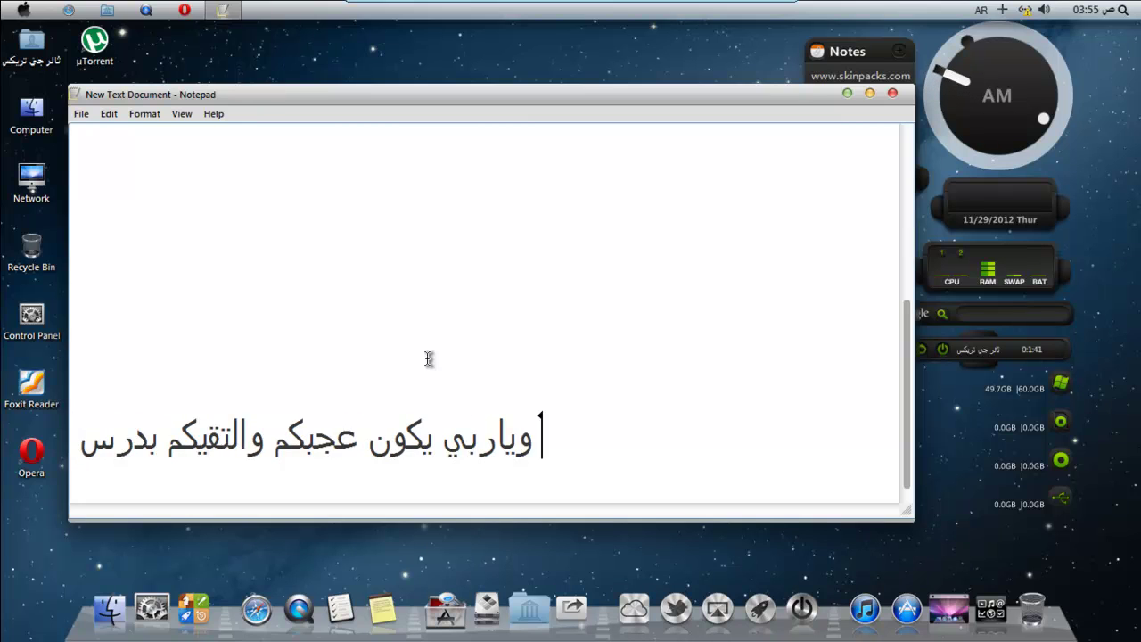
type(" اخر انشالله")
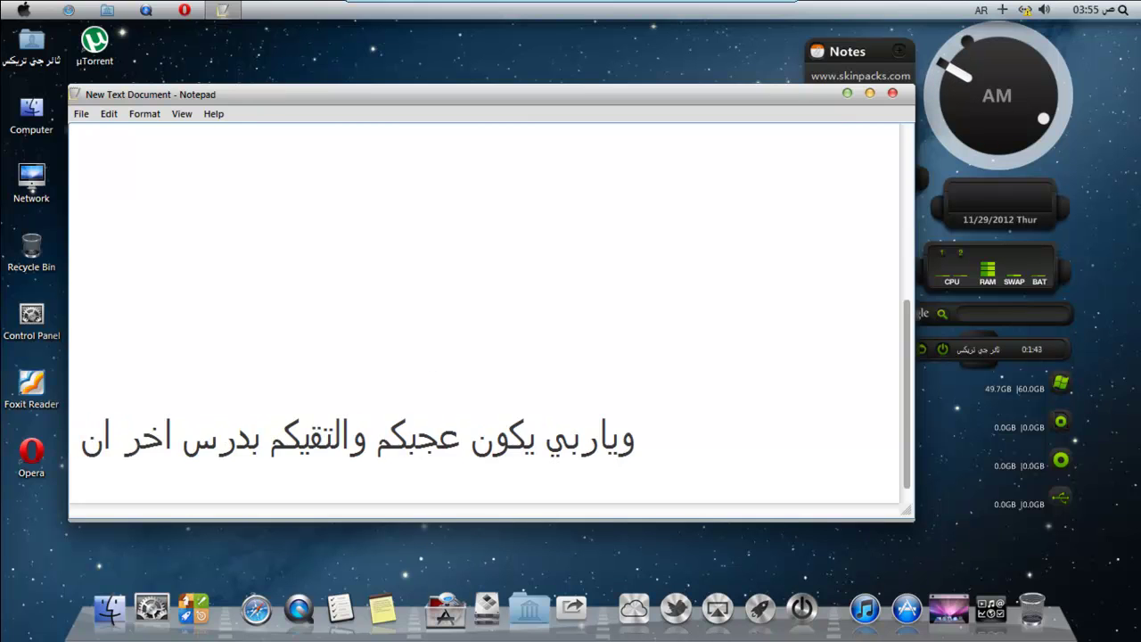